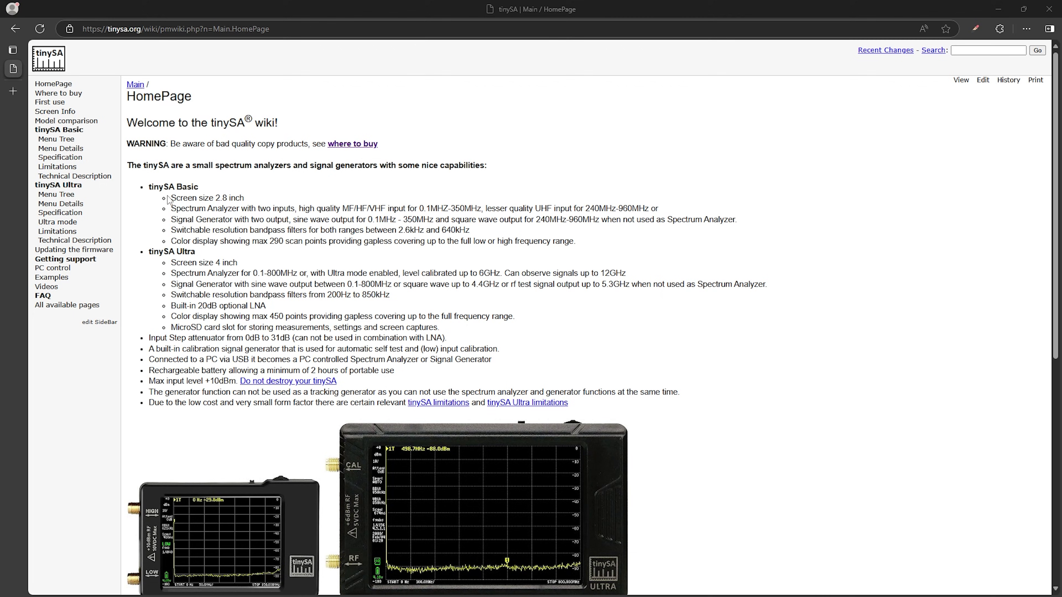
Open the wiki's PC control page and highlight its Windows tinySA-App and Linux QtTinySA sections.
click(53, 268)
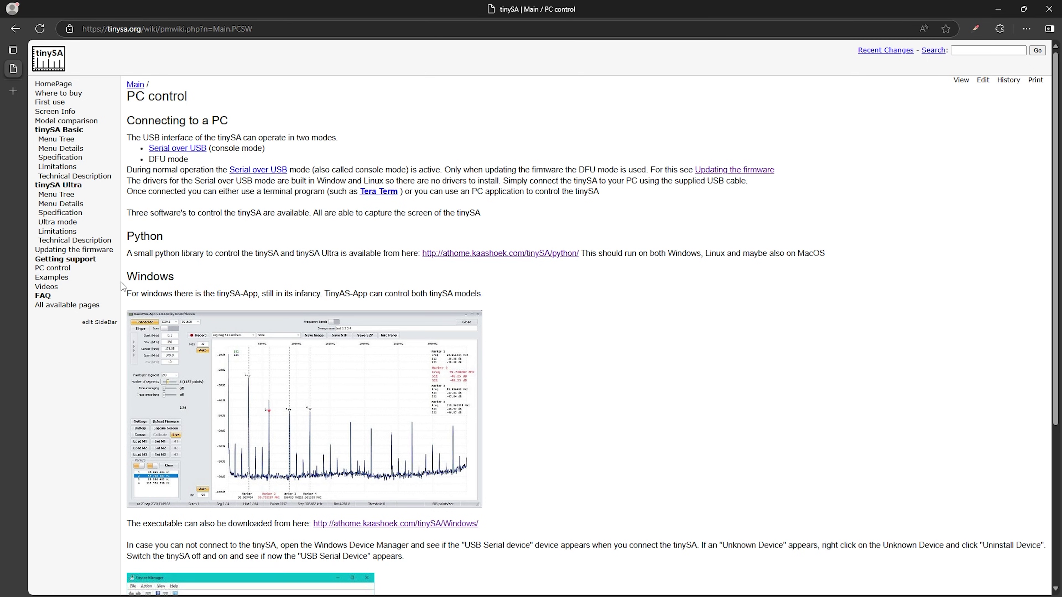
drag(126, 277, 483, 528)
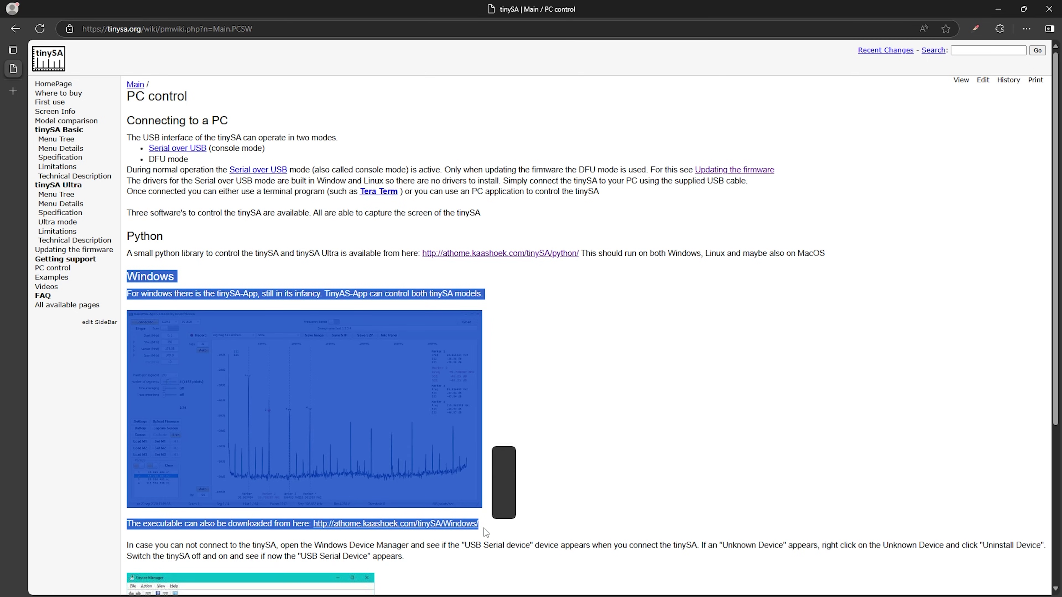
click(574, 421)
scroll(563, 385, down, 5)
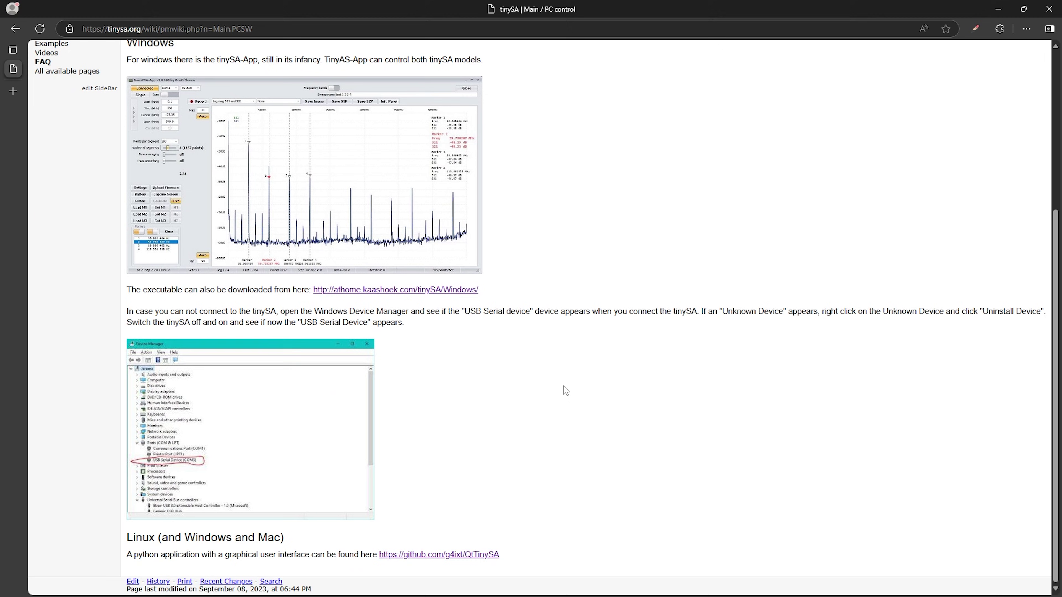
drag(129, 539, 508, 555)
click(564, 546)
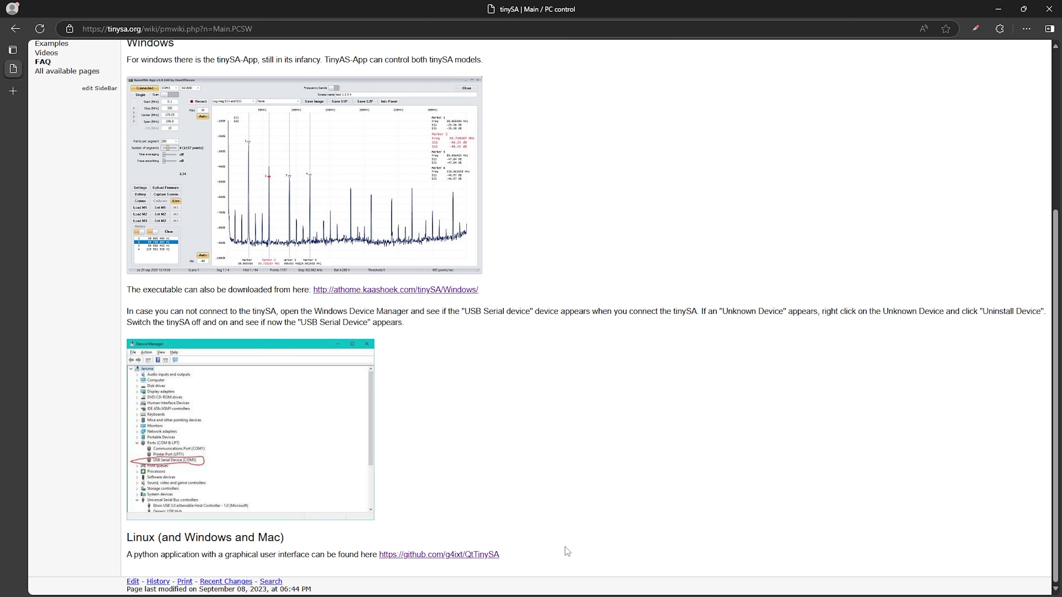
click(442, 556)
scroll(312, 341, down, 10)
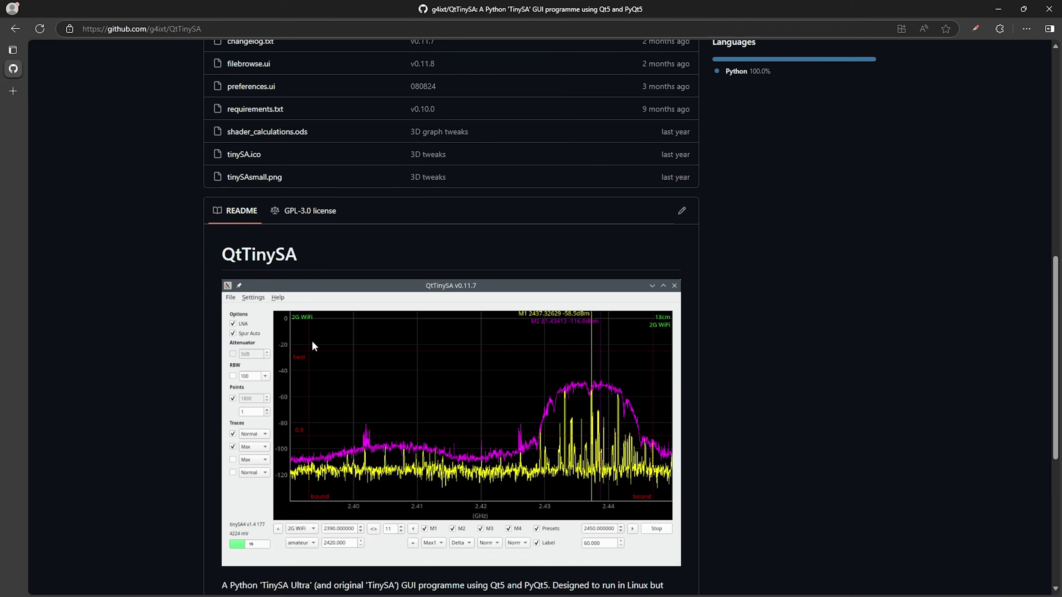
scroll(312, 343, down, 3)
scroll(405, 318, up, 1)
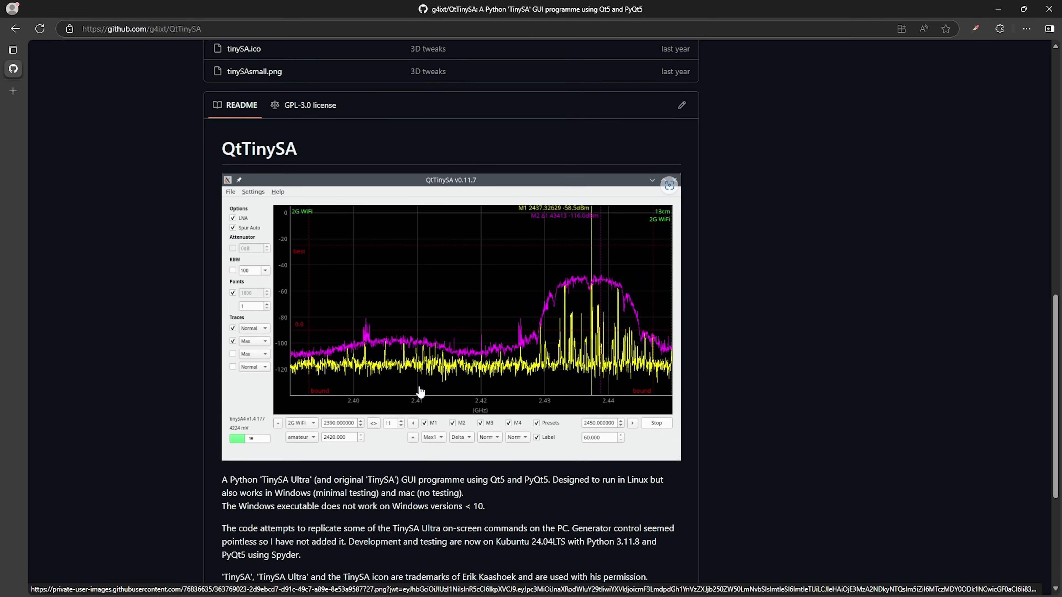
key(alt+Left)
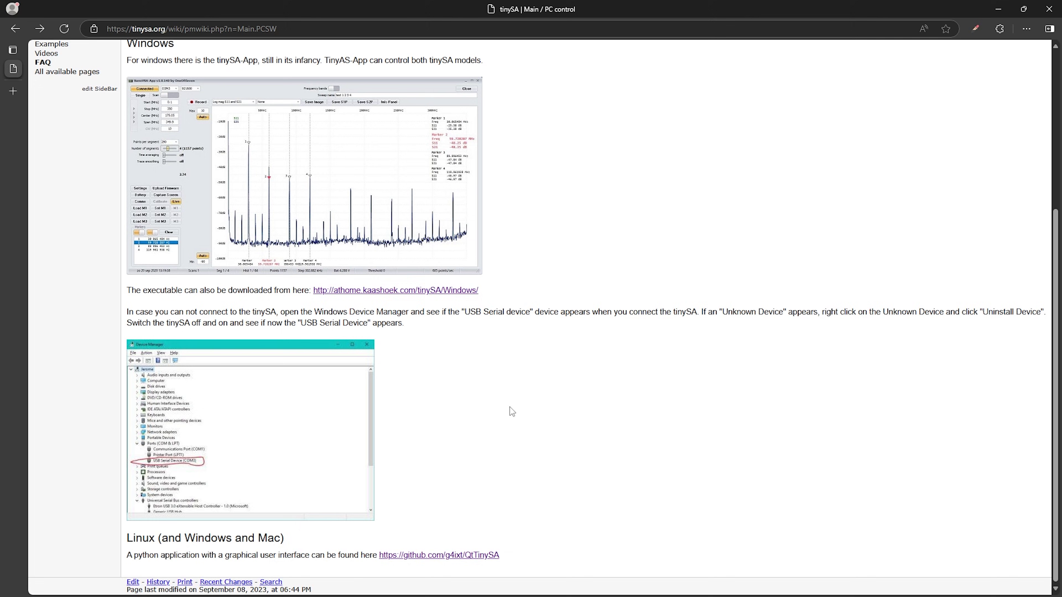
Follow the athome.kaashoek.com/tinySA/Windows/ link and download tinySA-App.exe.
scroll(509, 407, up, 4)
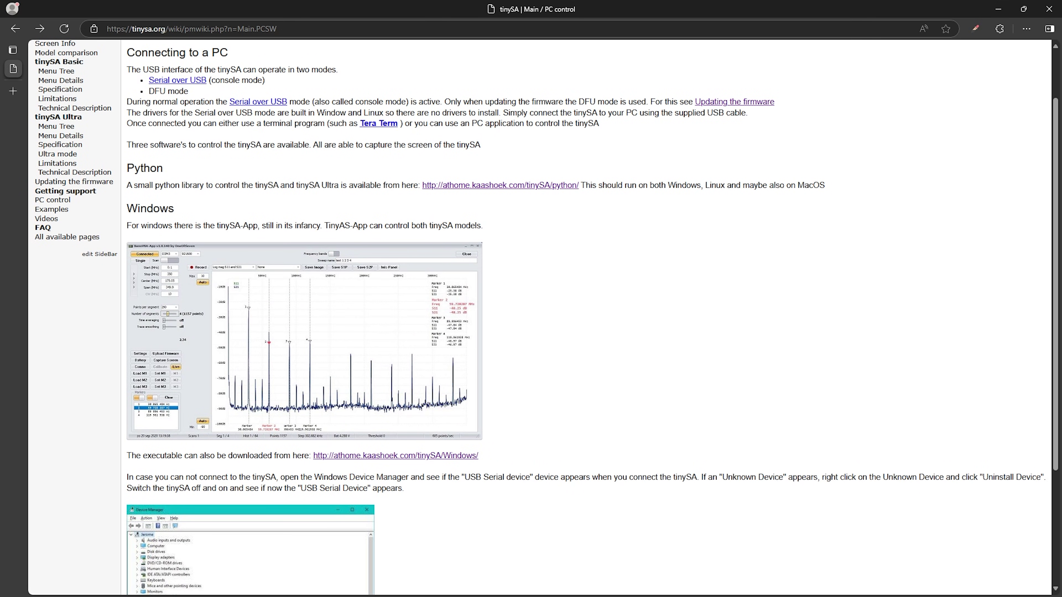
drag(488, 457, 450, 462)
click(403, 456)
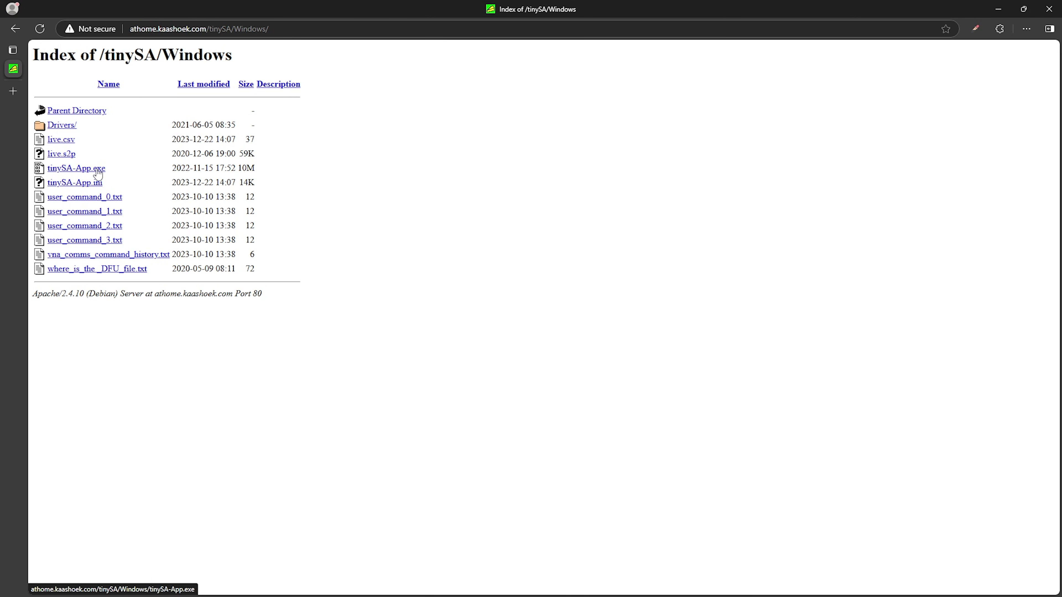
click(79, 170)
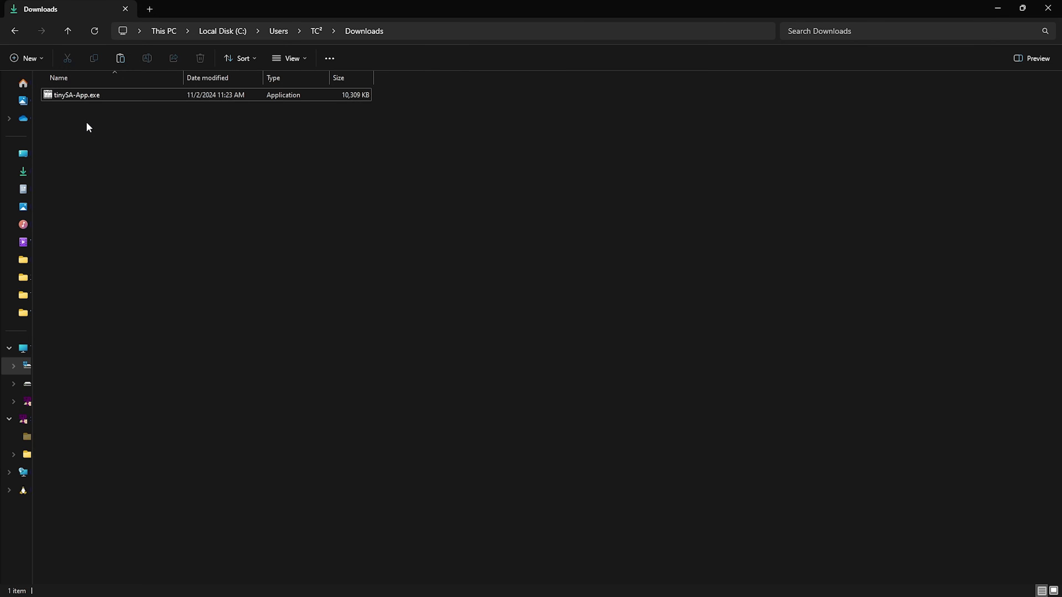
Cut tinySA-App.exe and create a new Tools folder in the user folder.
right_click(70, 95)
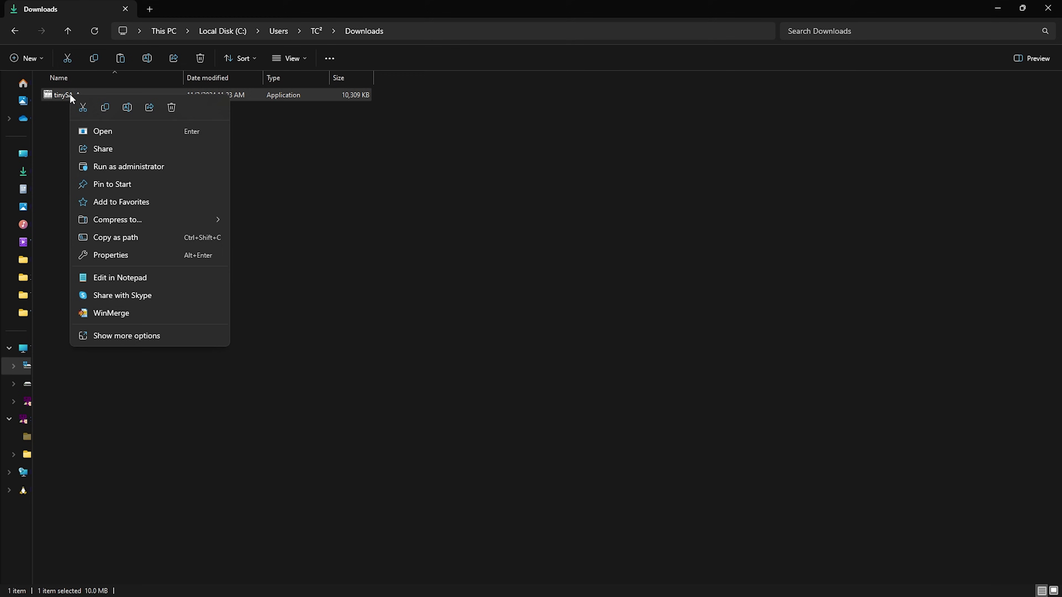
click(83, 108)
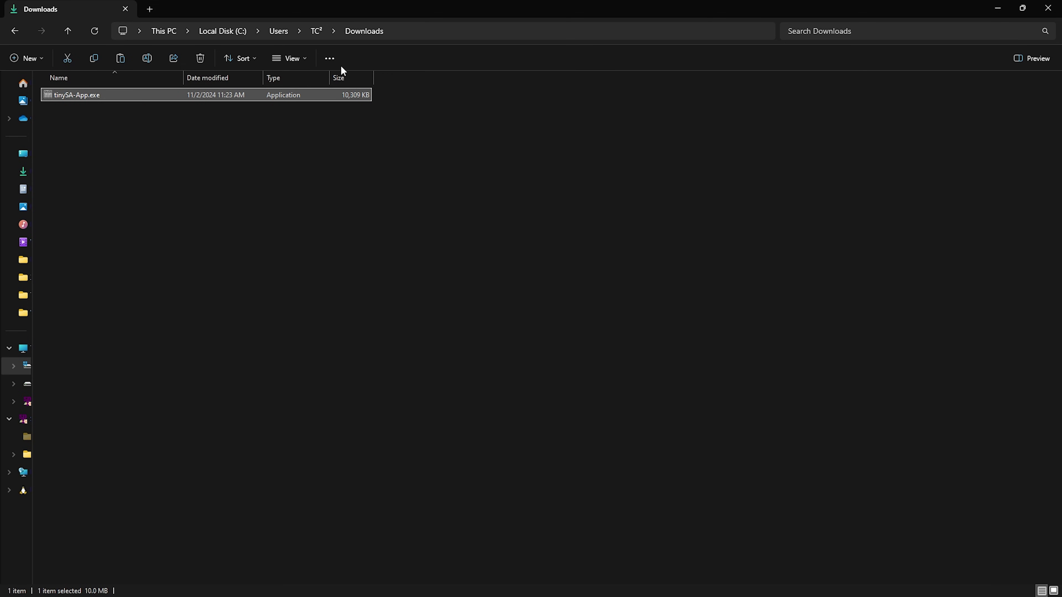
click(317, 30)
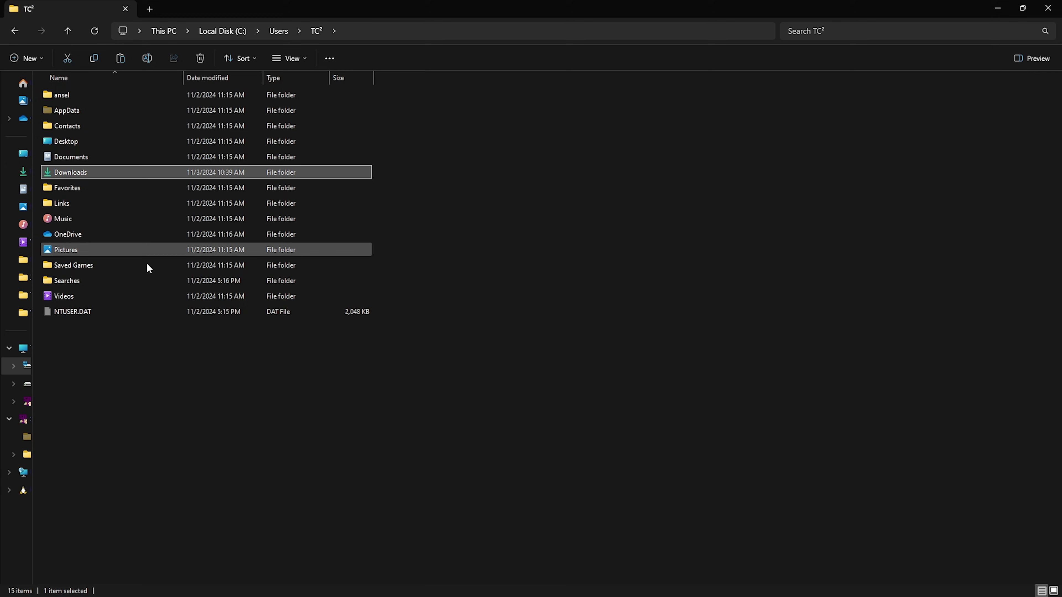
right_click(133, 403)
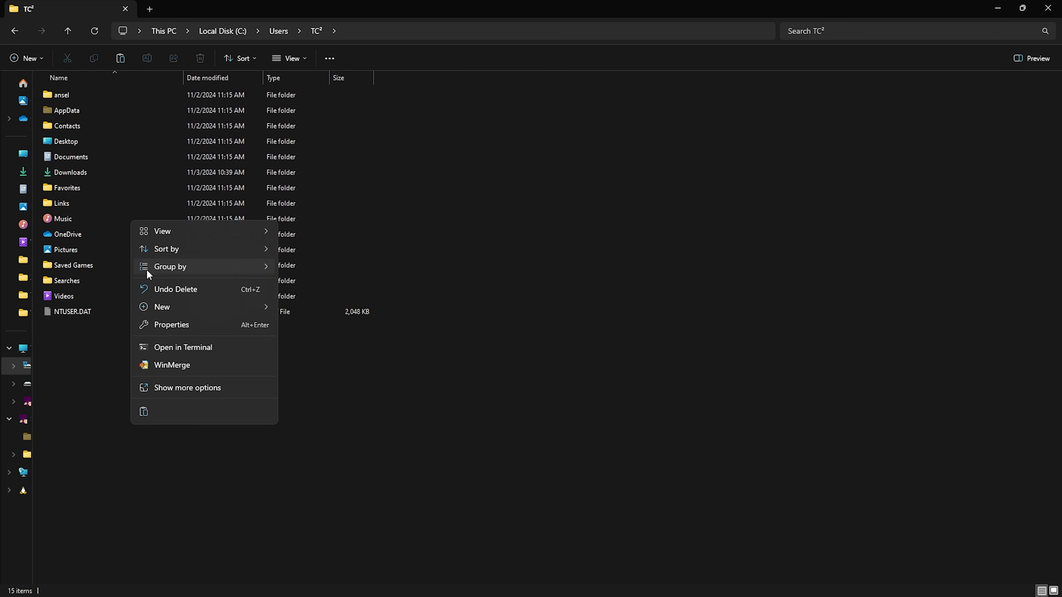
mouse_move(148, 306)
click(296, 312)
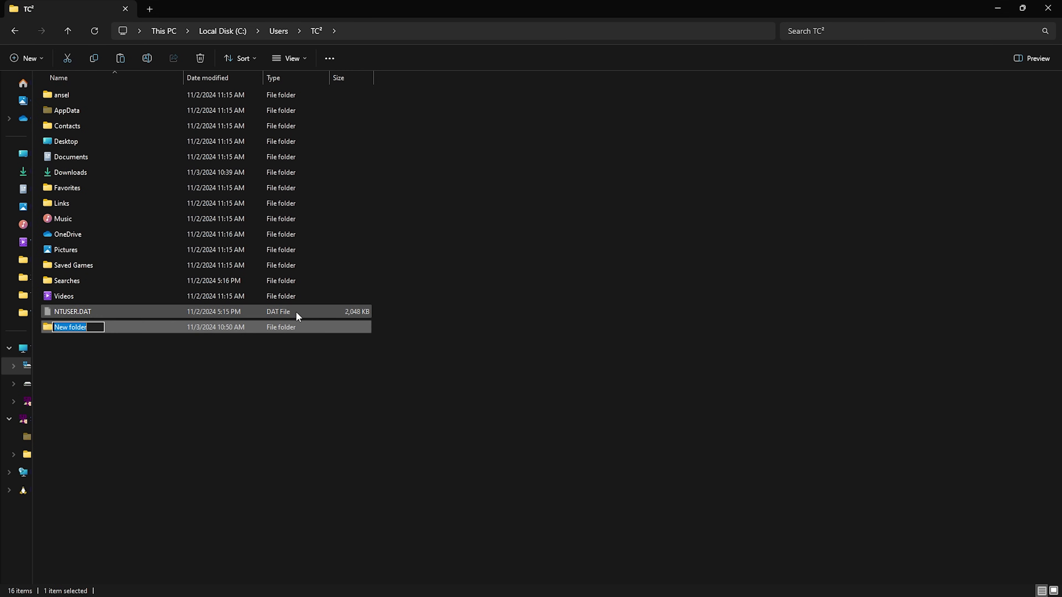
text(Tools)
key(Return)
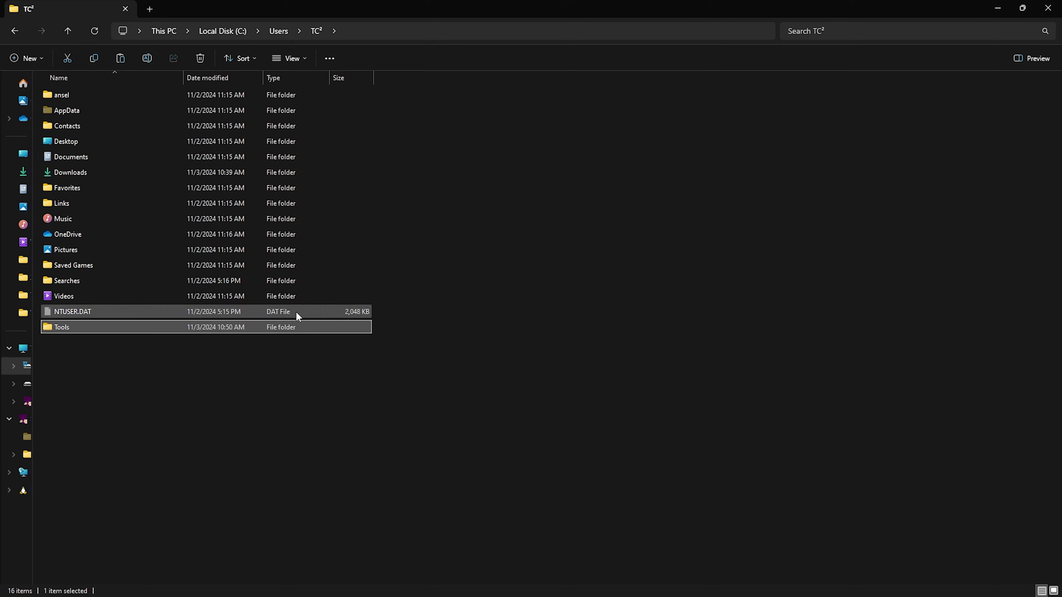
Inside Tools, create a new folder named TinySA.
double_click(92, 325)
right_click(88, 325)
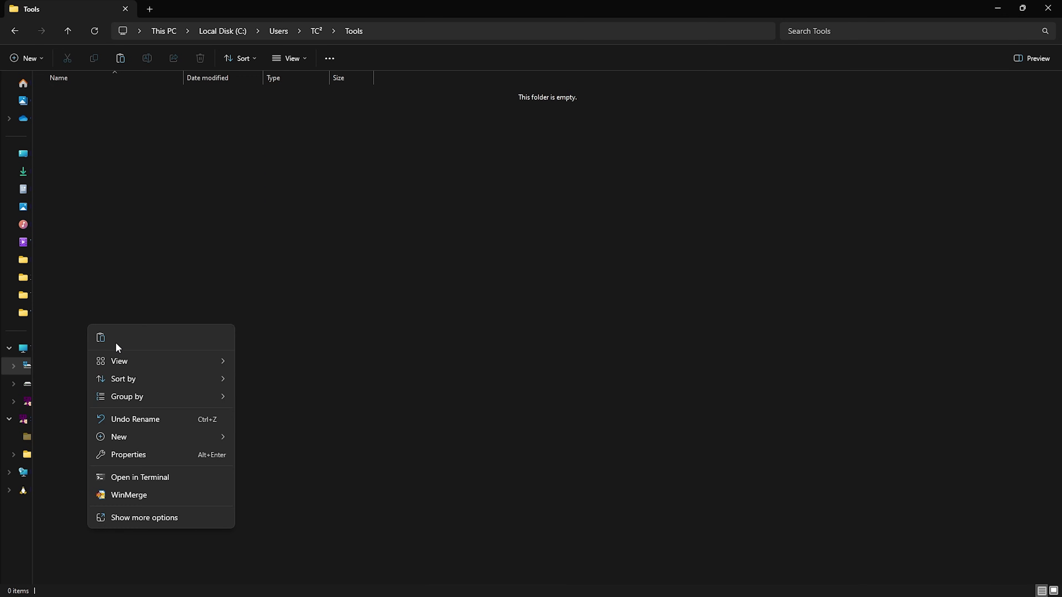
mouse_move(130, 434)
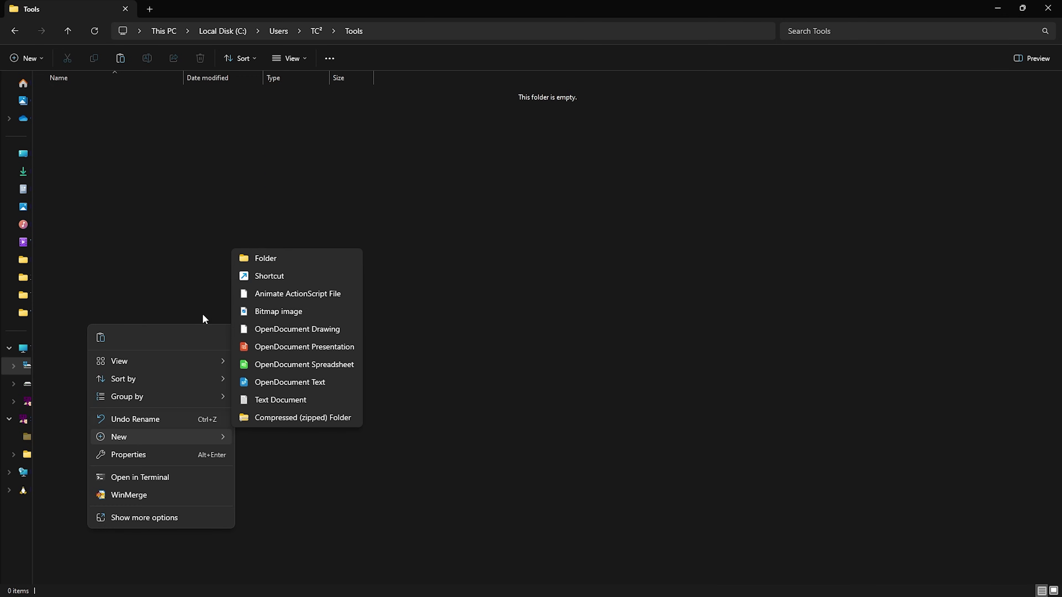
click(250, 260)
text(TinySA)
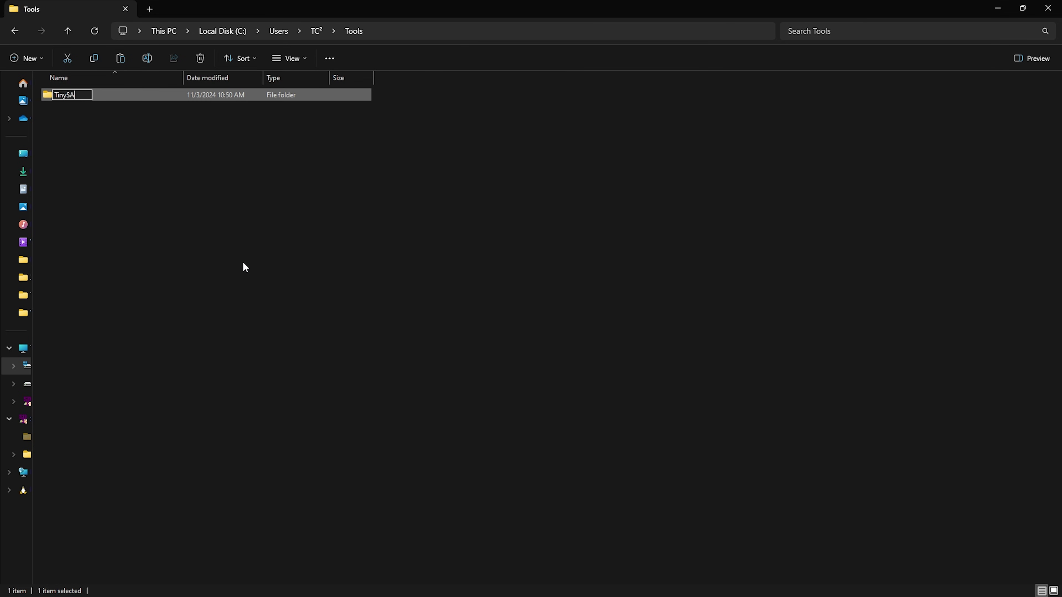
key(Return)
Paste tinySA-App.exe into the TinySA folder.
double_click(79, 99)
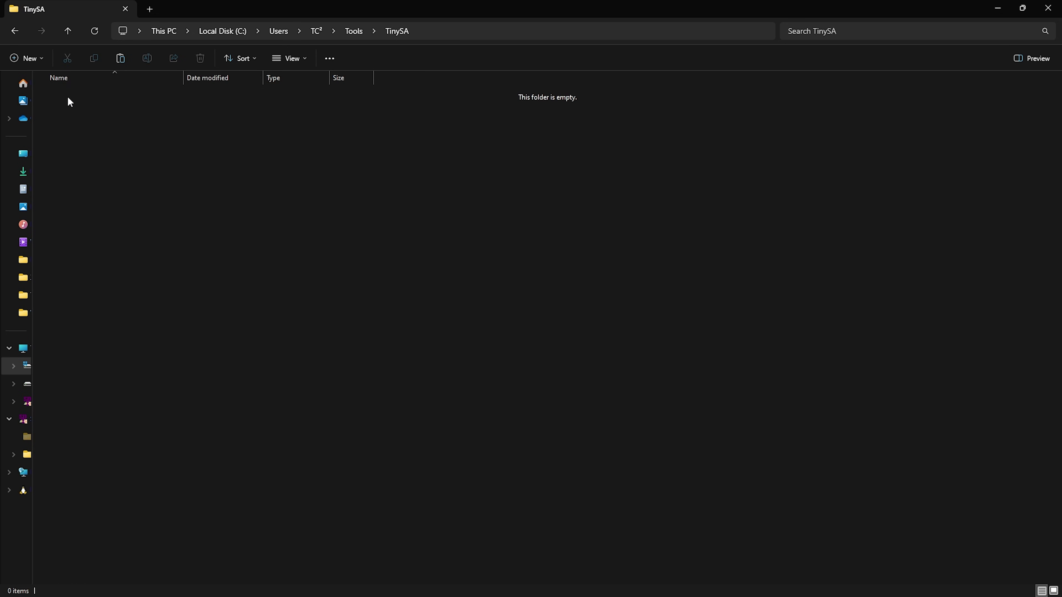
right_click(161, 153)
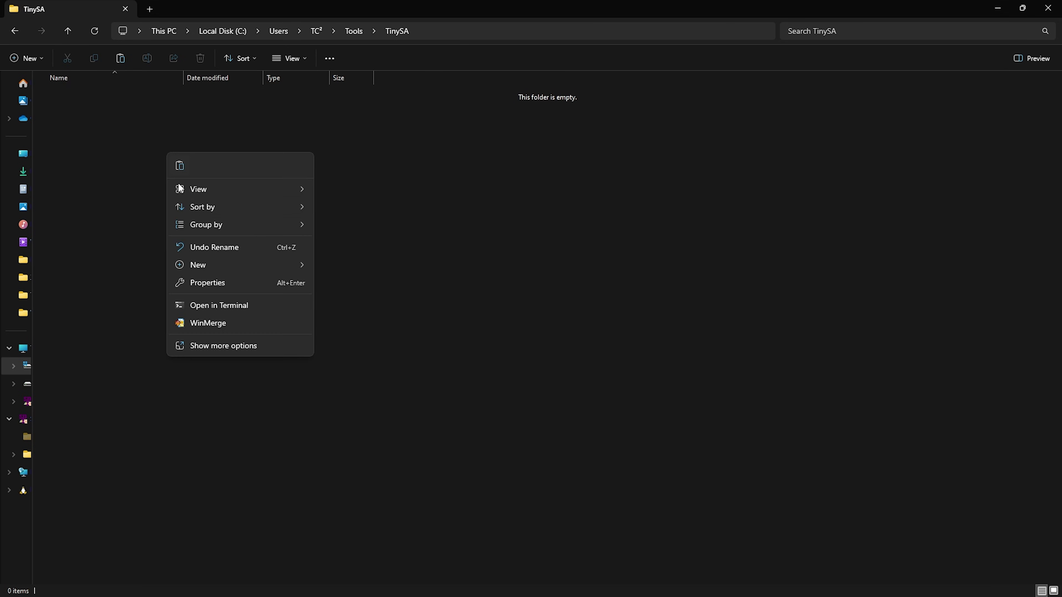
click(180, 166)
click(192, 211)
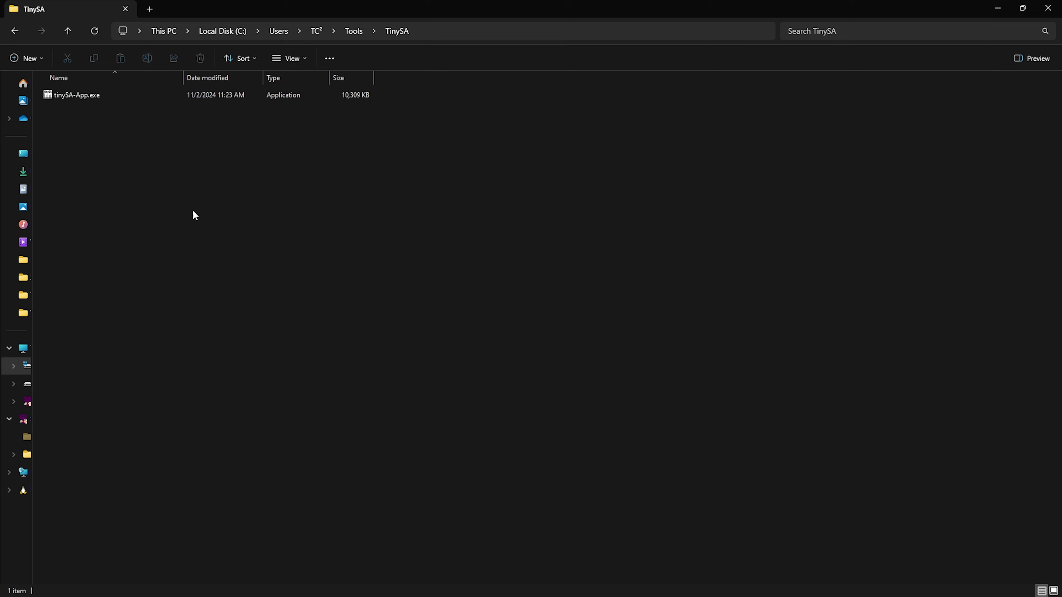
Launch tinySA-App.exe, maximize its window, and show the serial port list.
double_click(74, 94)
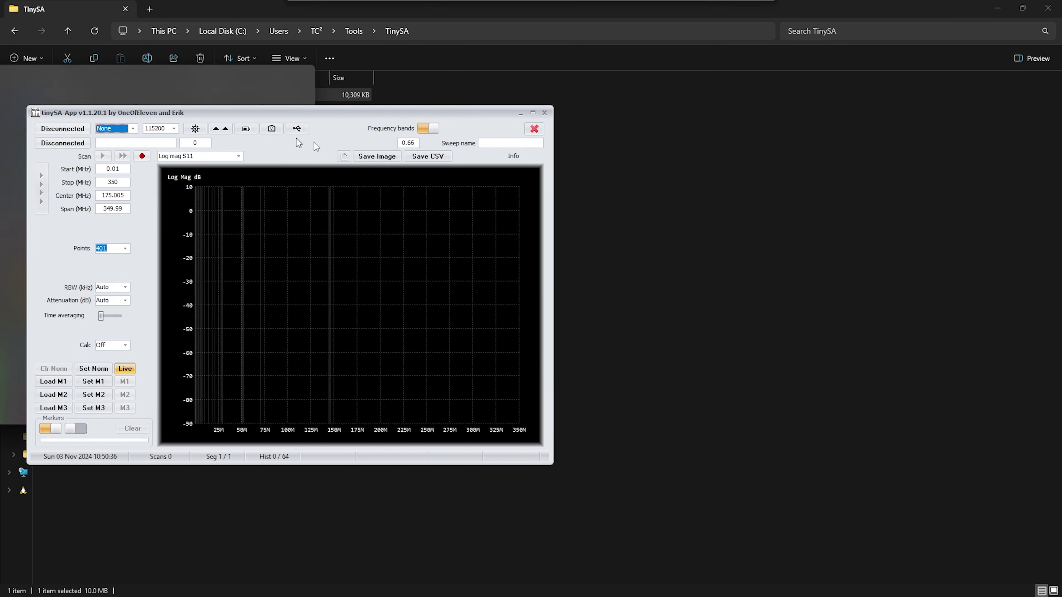
drag(298, 112, 450, 2)
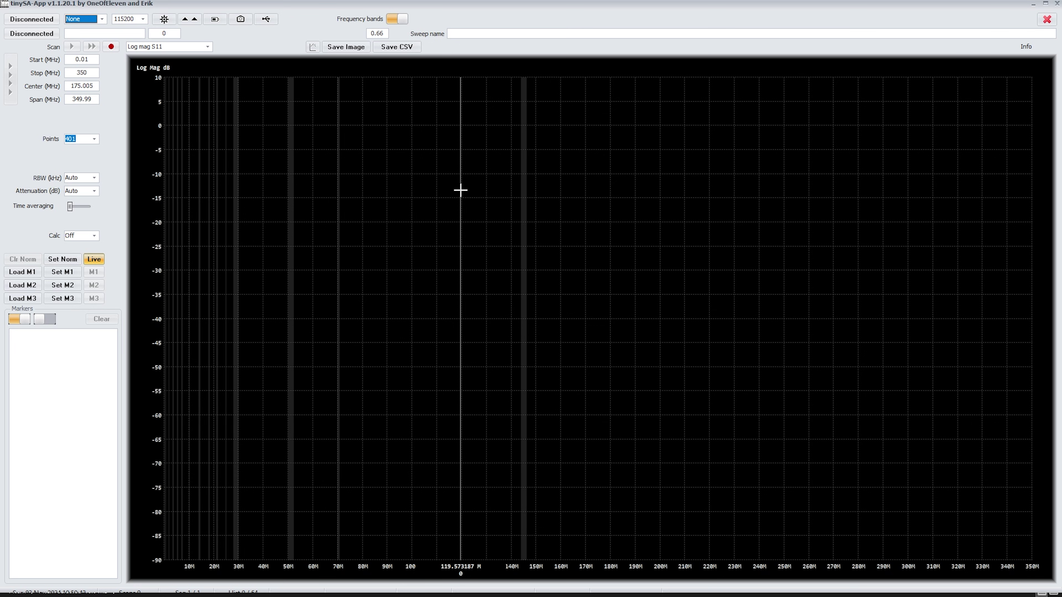
click(102, 20)
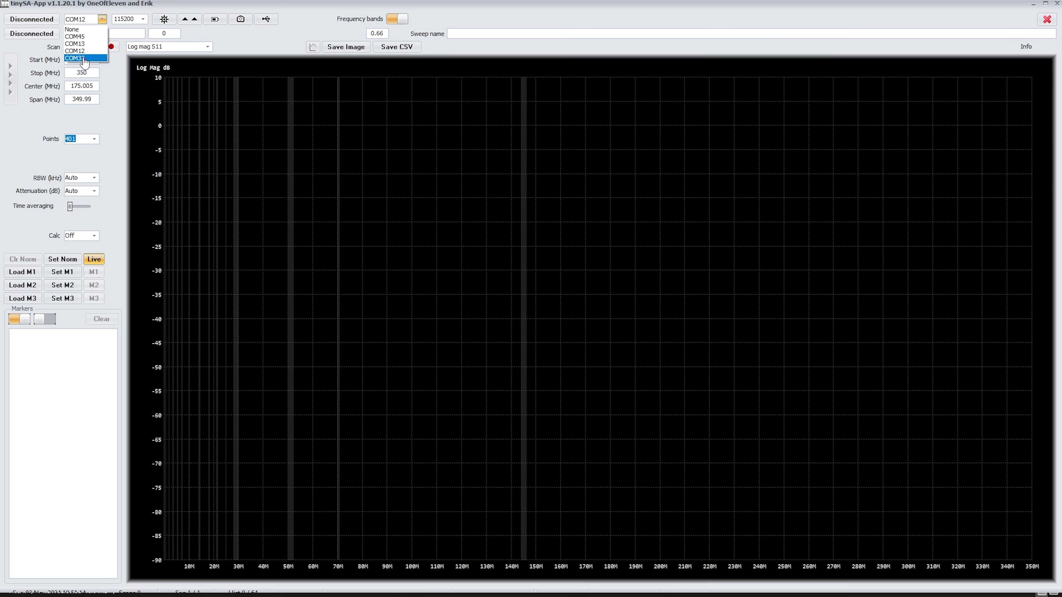
Select COM33 and connect to the tinySA4.
click(84, 59)
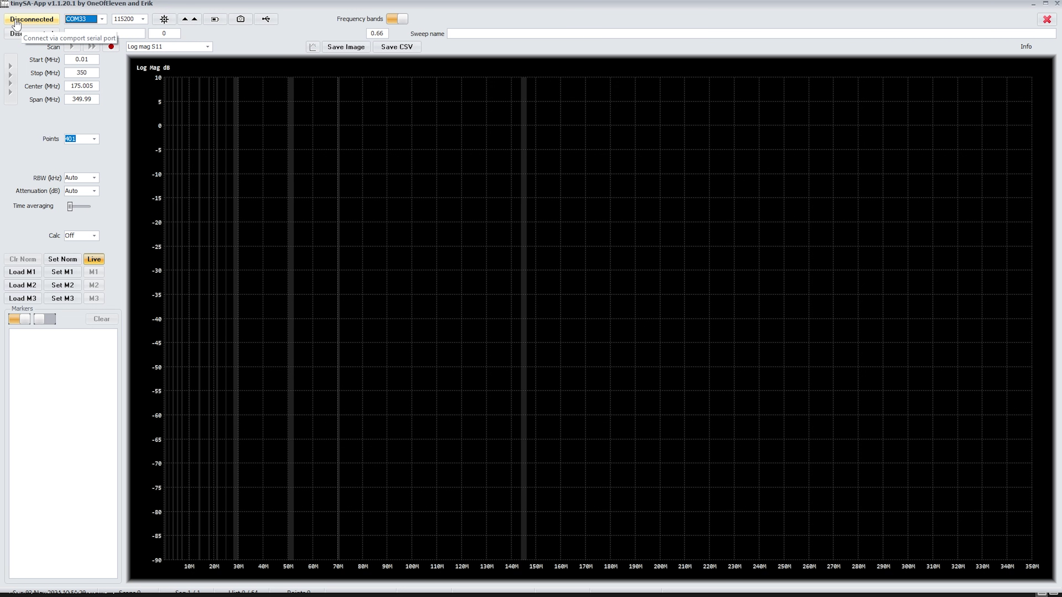
click(38, 23)
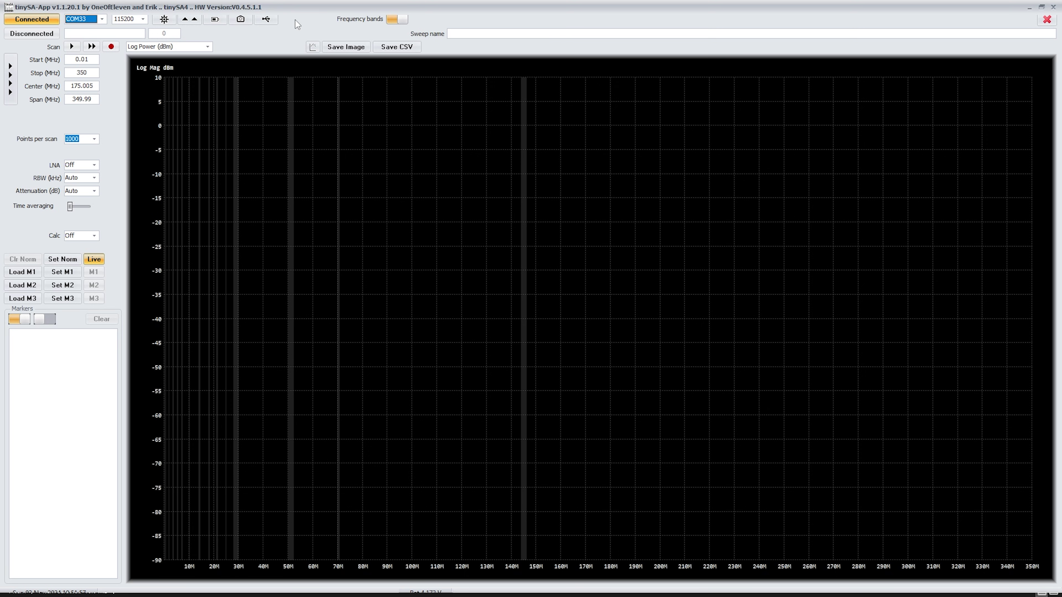
Capture the tinySA screen, enable Auto Refresh, cancel a save, then disable Auto Refresh.
click(241, 19)
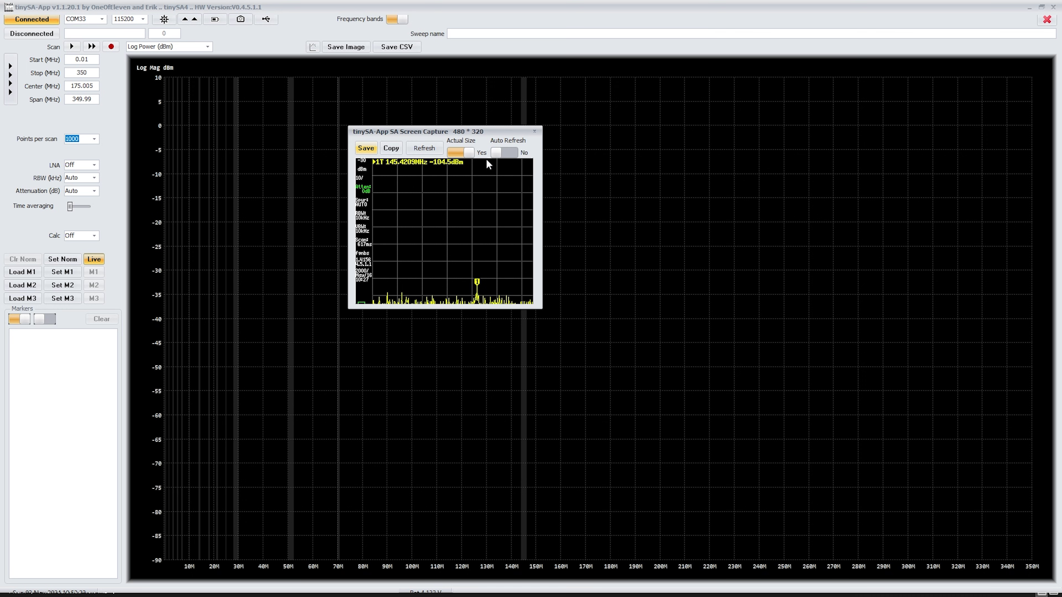
click(503, 152)
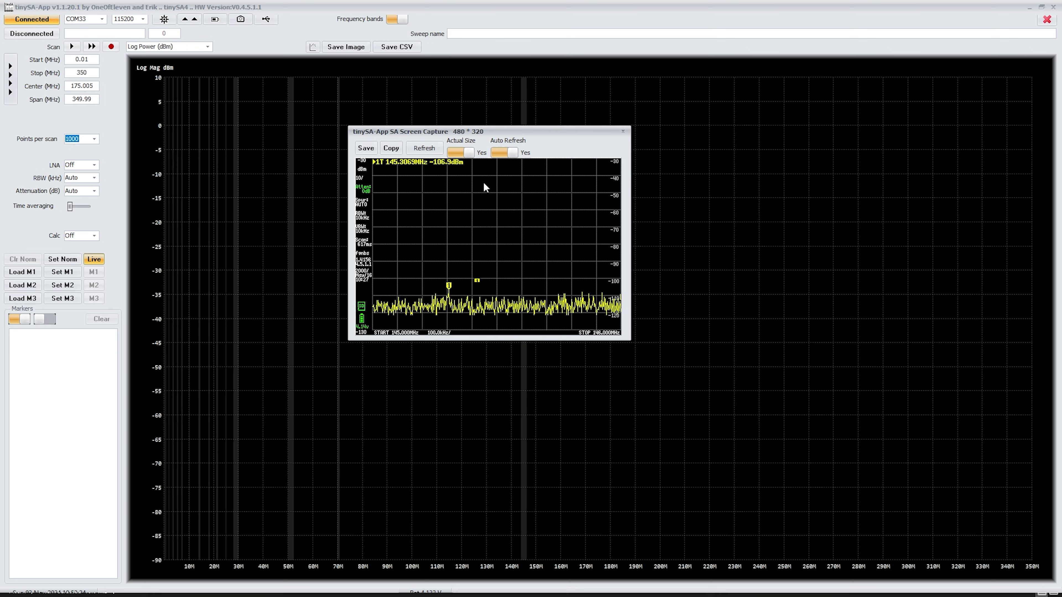
drag(536, 135, 542, 147)
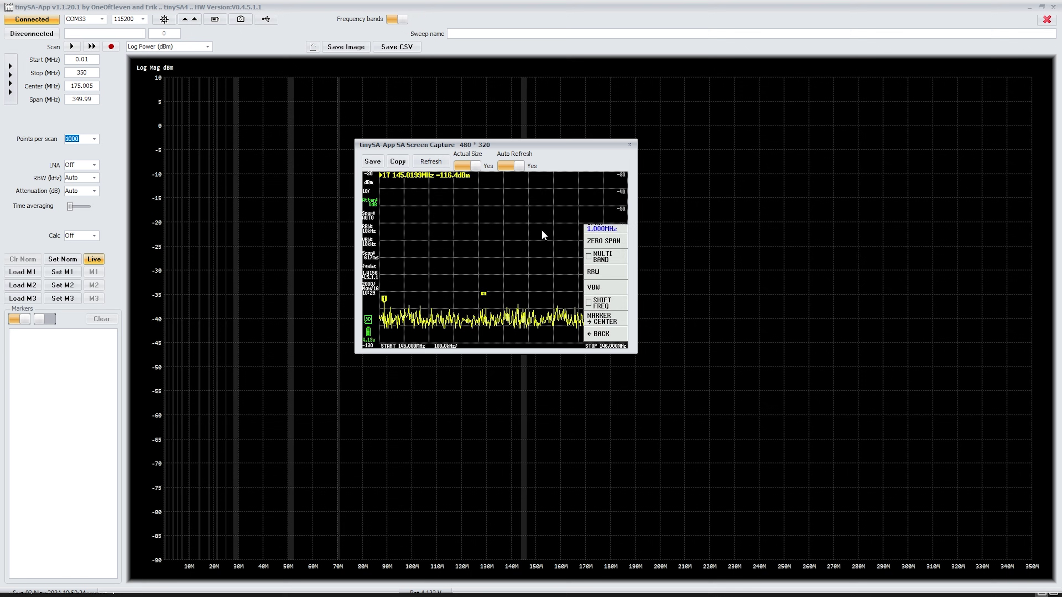
click(372, 162)
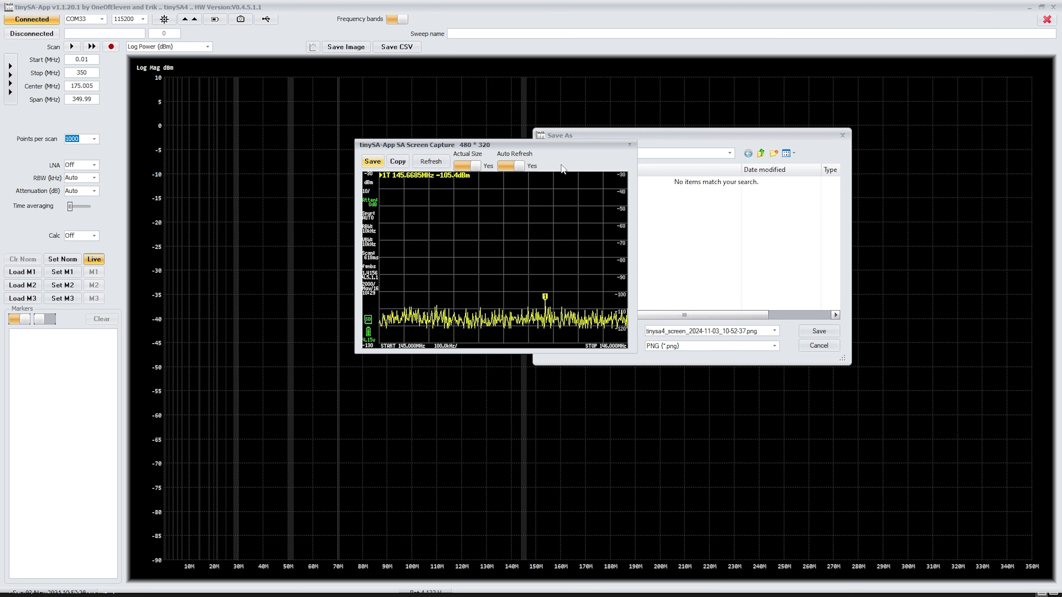
click(820, 346)
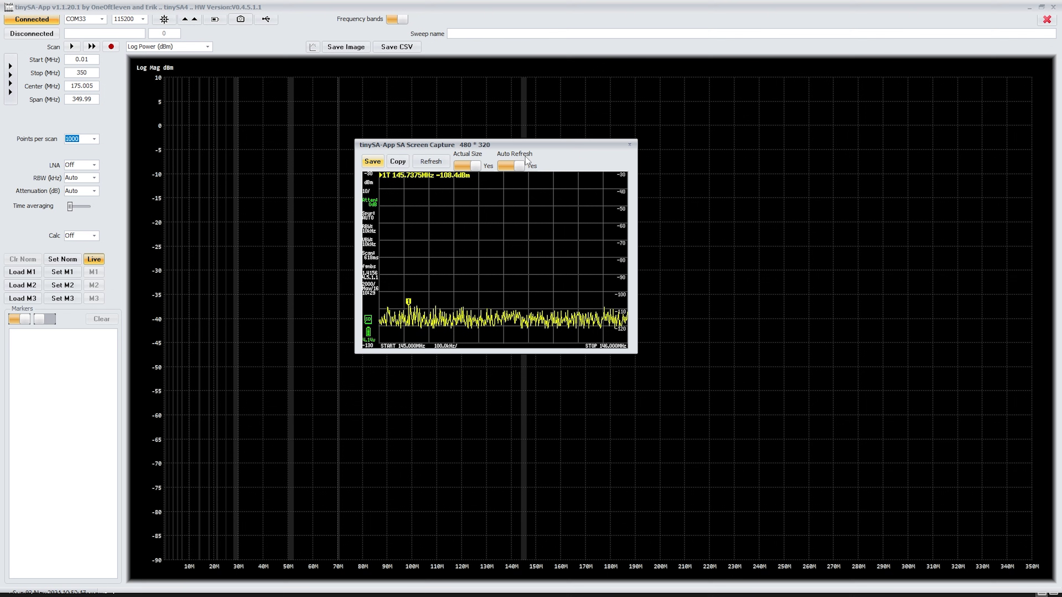
click(510, 167)
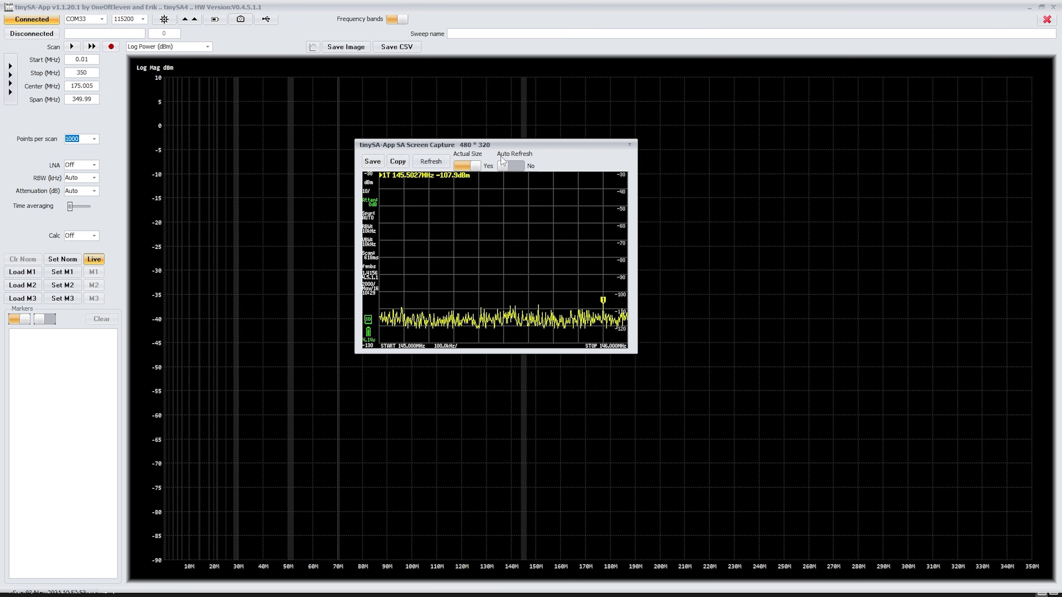
Close the screen capture and switch the GUI Style to Carbon.
click(629, 146)
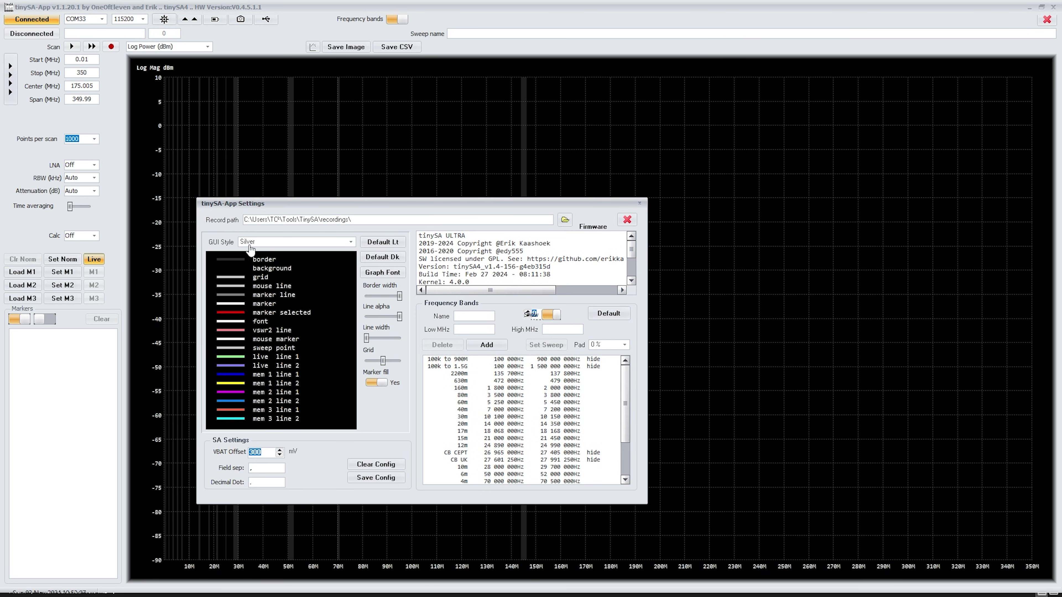
click(298, 243)
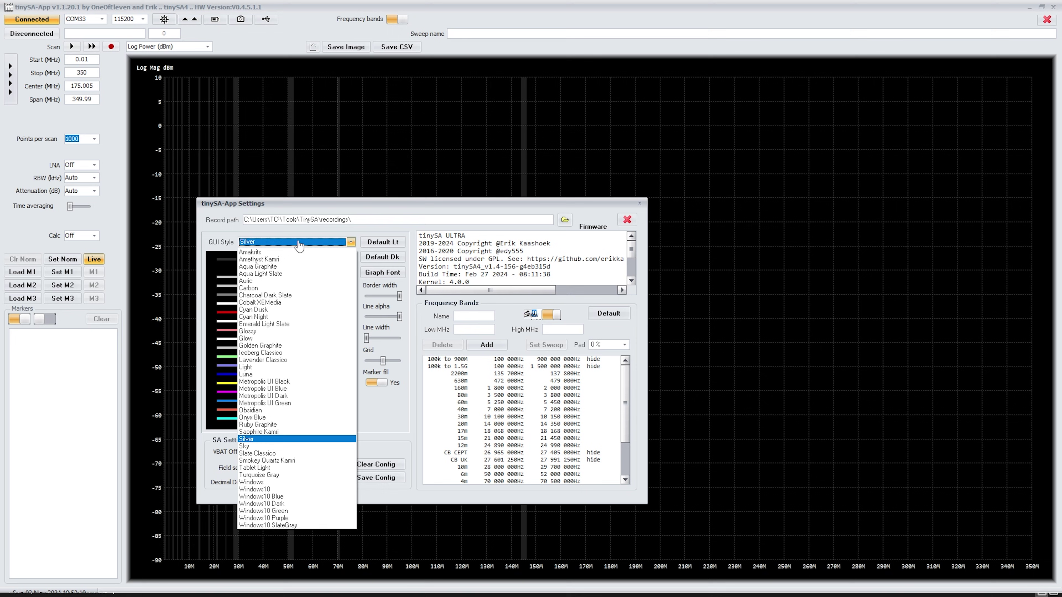
click(250, 288)
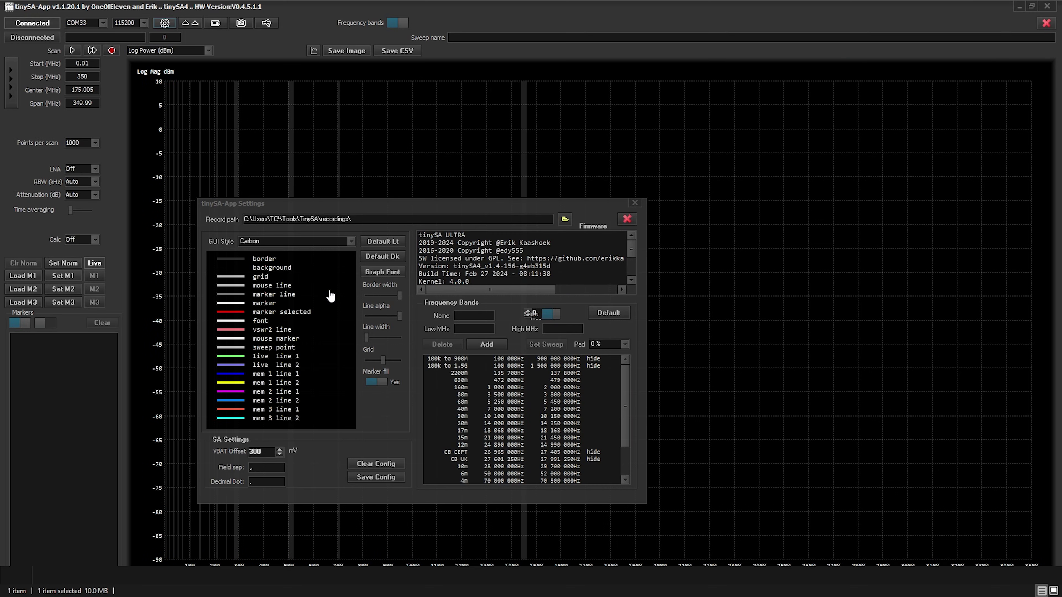
Set the graph font size to 9 after trying sizes 10 and 12.
click(378, 272)
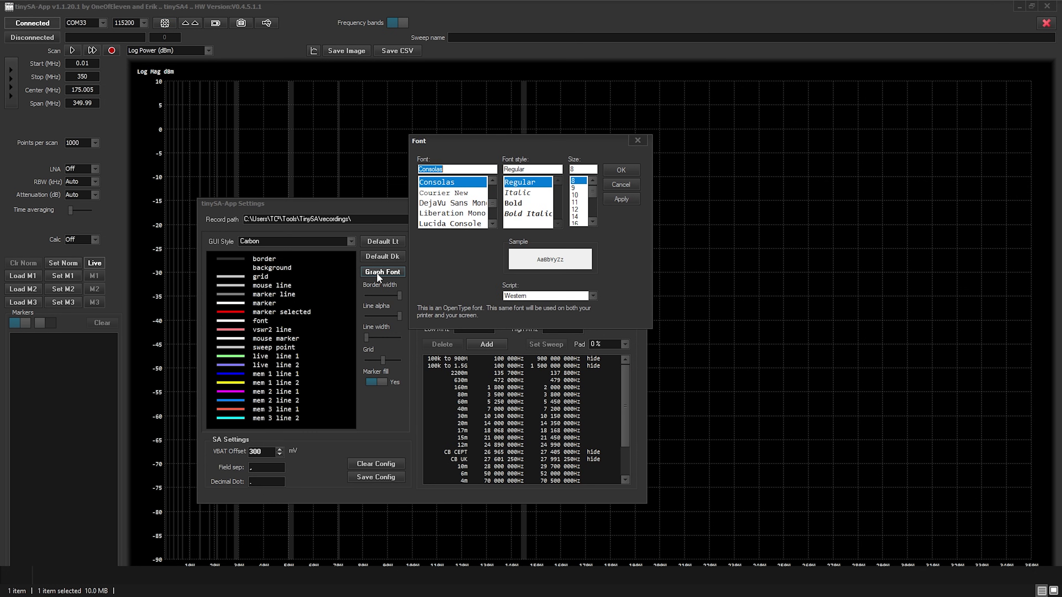
click(575, 195)
click(613, 199)
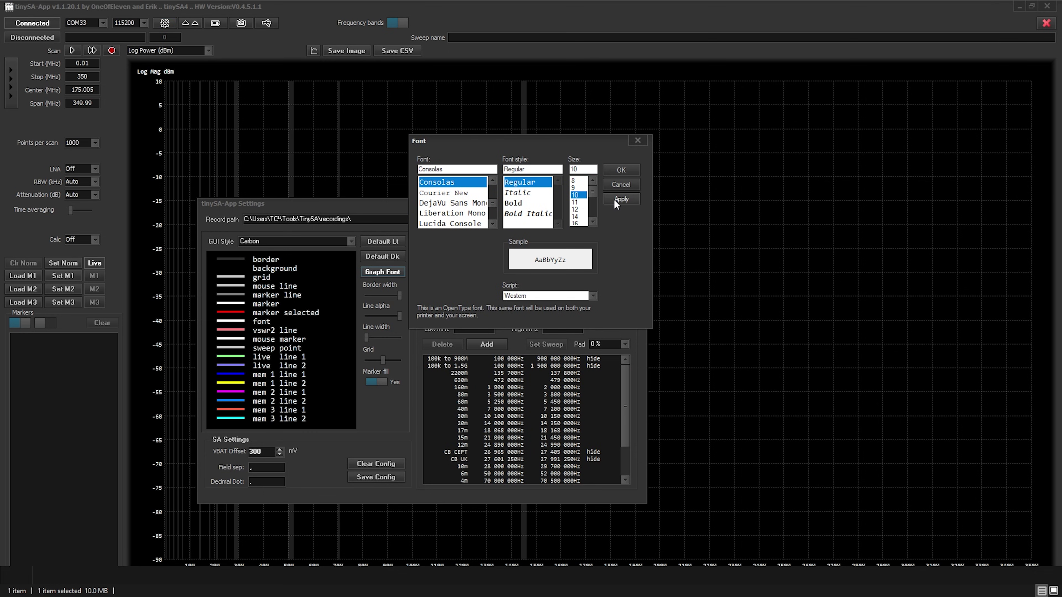
click(575, 209)
click(615, 198)
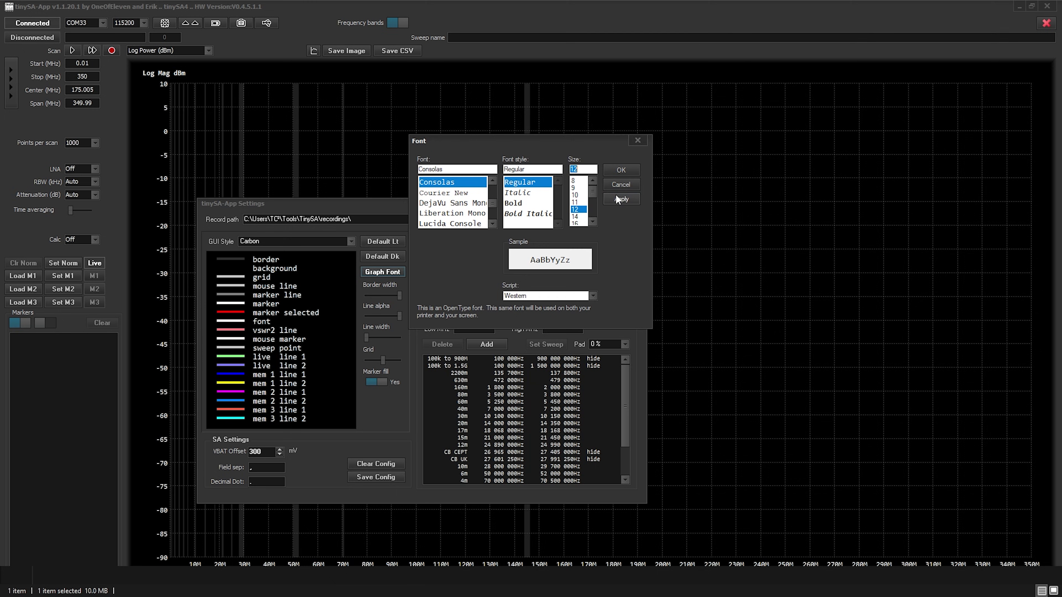
click(574, 188)
click(620, 170)
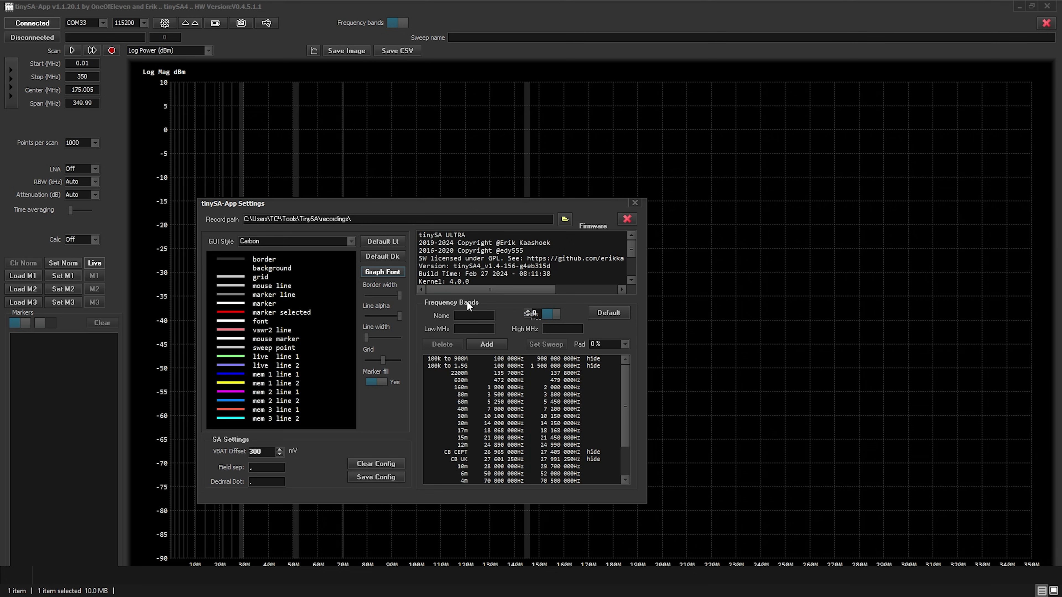
Enter 33cm/ISM as the new band name in Frequency Bands.
drag(423, 207, 783, 207)
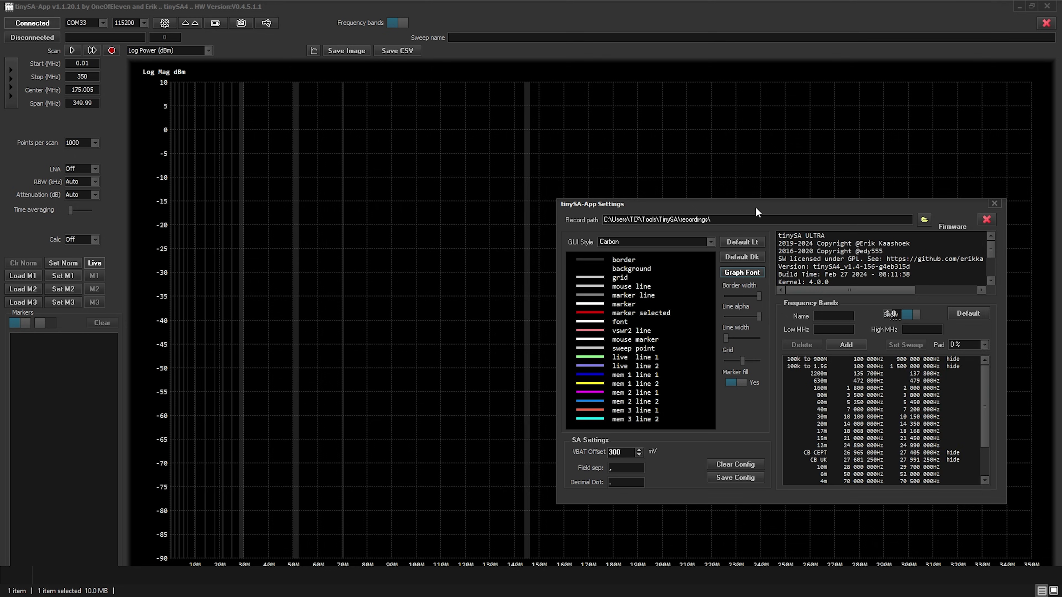
drag(756, 209, 605, 183)
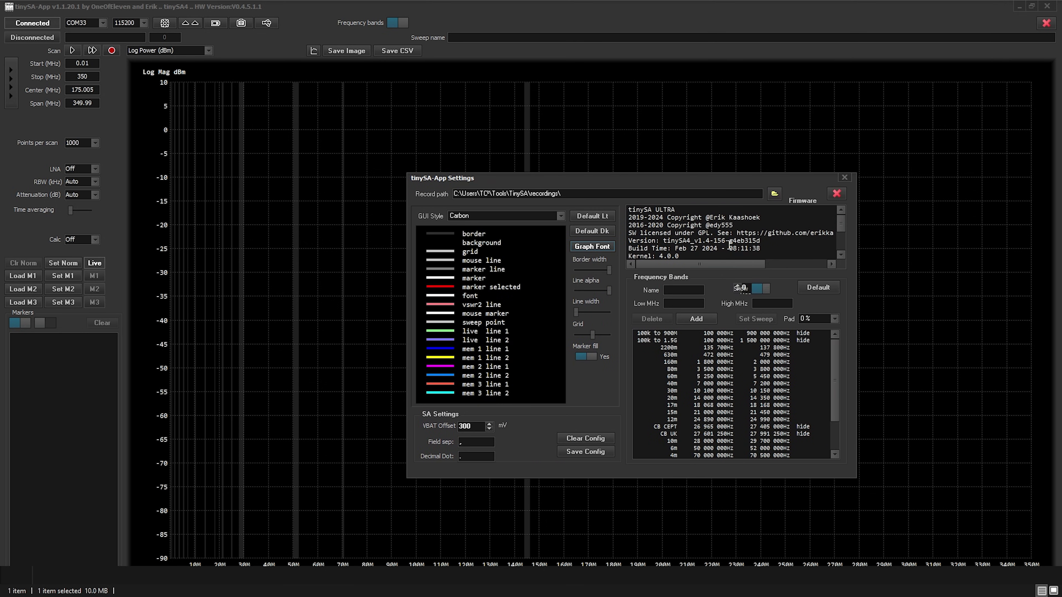
scroll(794, 412, down, 2)
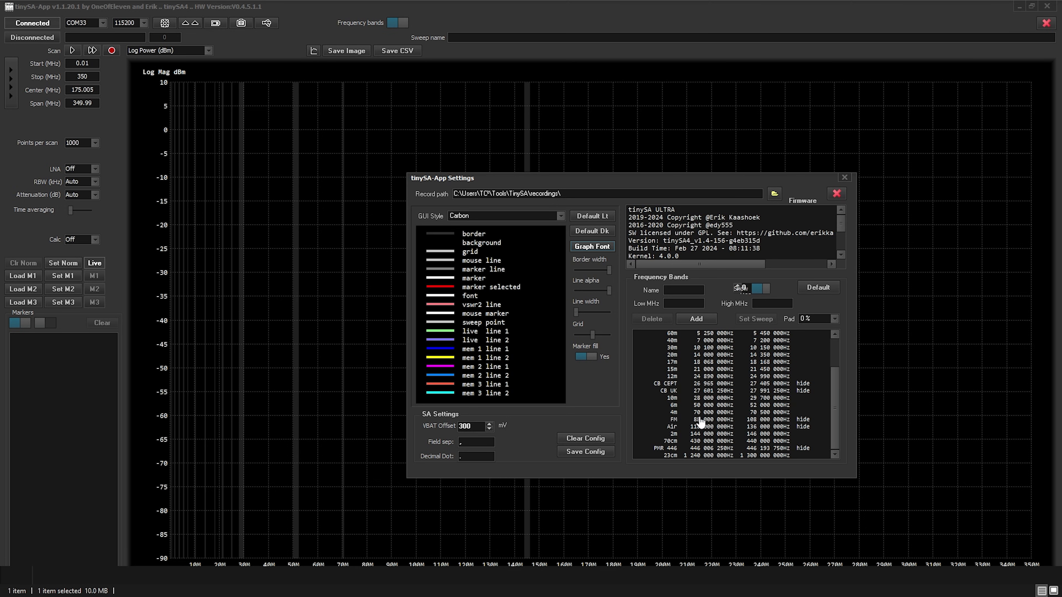
click(680, 290)
text(30c)
key(BackSpace)
key(BackSpace)
text(3cm/ISM)
Give the band 902–928 MHz limits and add it to the list.
click(669, 305)
text(902)
click(777, 304)
text(92)
click(697, 319)
scroll(699, 393, down, 1)
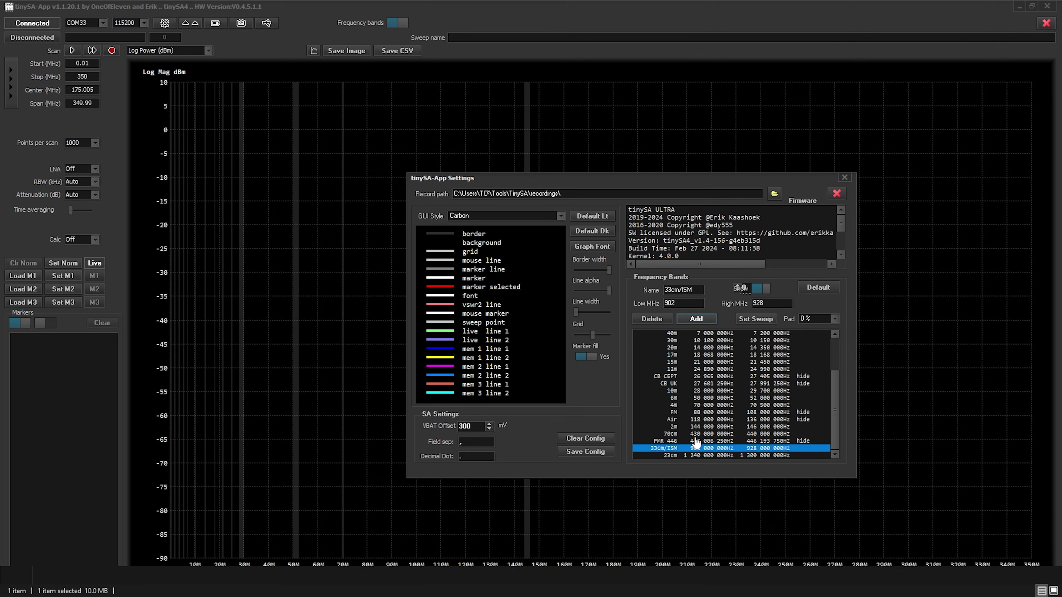
Close Settings, then enter Center 145.52 MHz and Span 1 MHz.
click(846, 178)
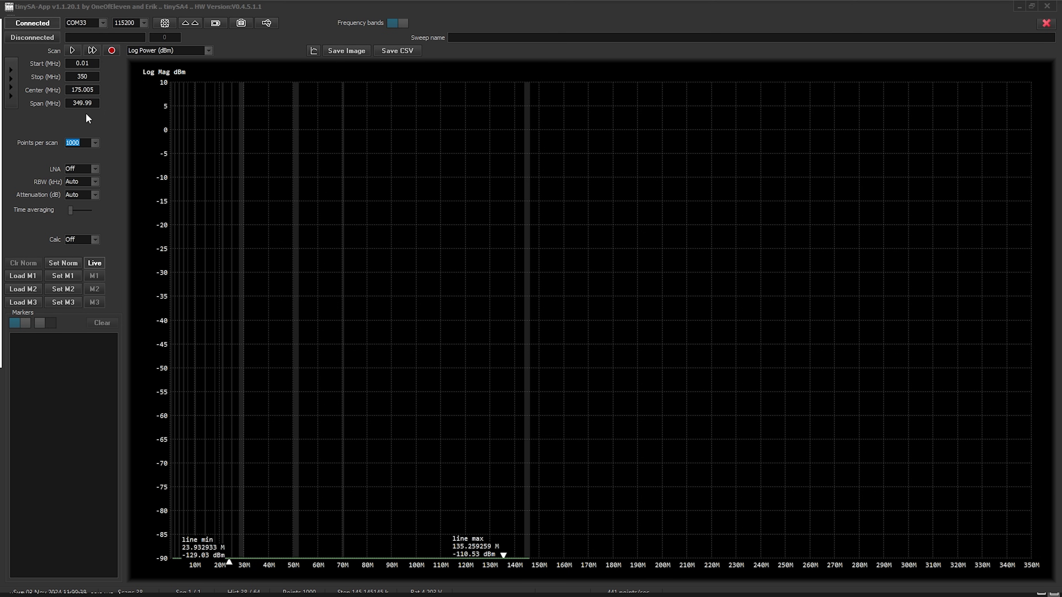
click(71, 89)
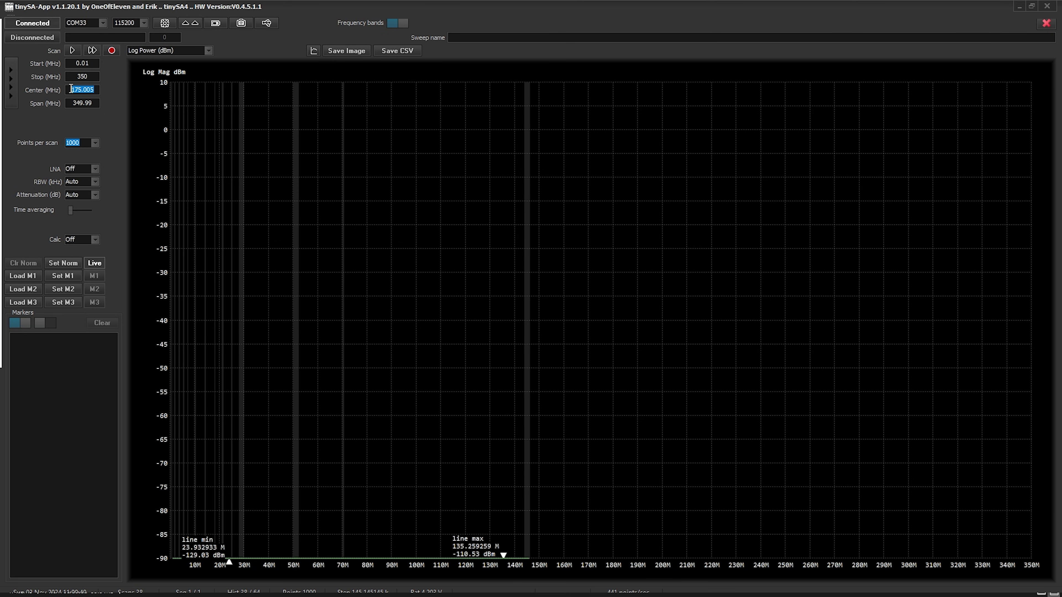
text(145.52)
click(84, 102)
drag(95, 102, 74, 102)
text(1)
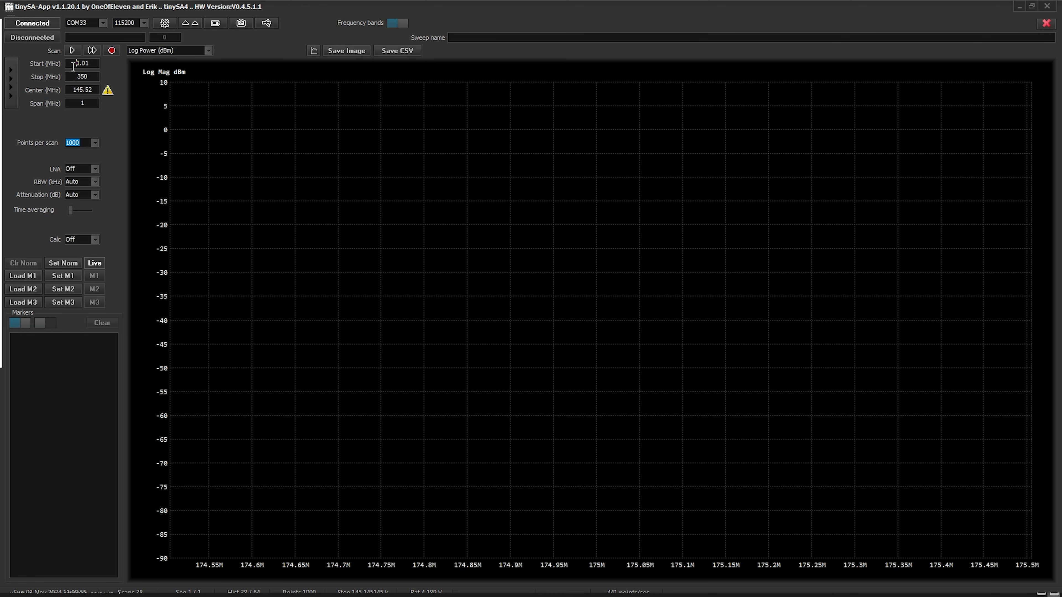
Set Start to 145 MHz and Stop to 146 MHz, then restart continuous scanning.
drag(71, 64, 93, 65)
text(145)
key(Return)
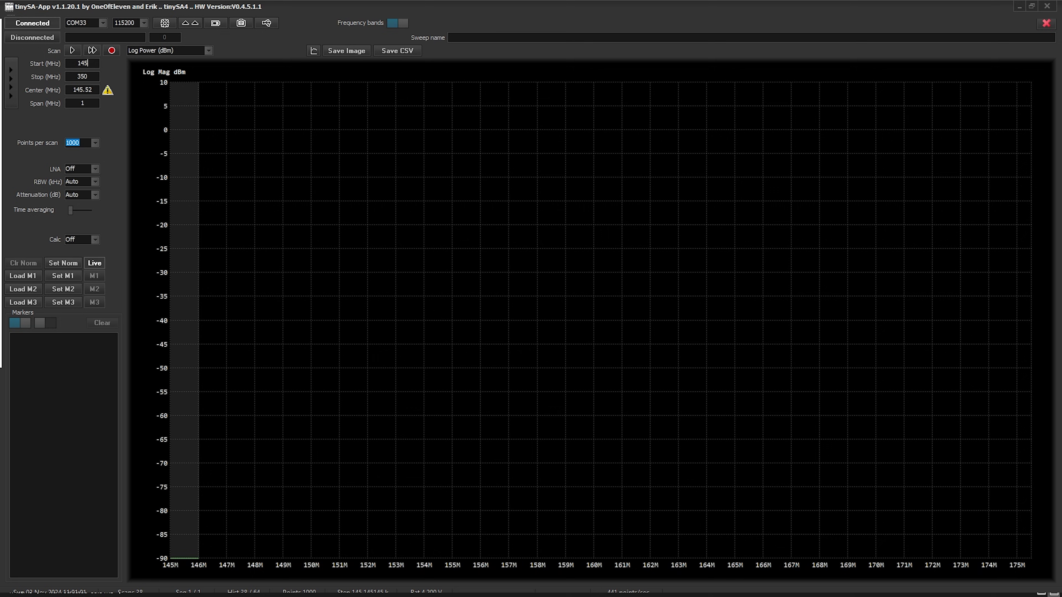
drag(94, 76, 73, 75)
text(146)
key(Return)
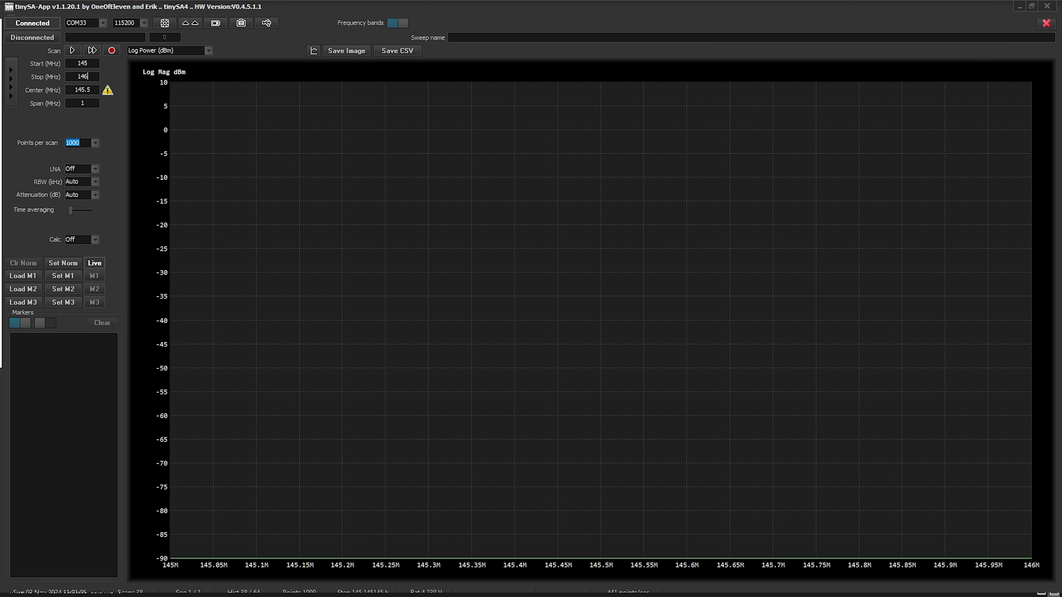
click(86, 102)
click(92, 51)
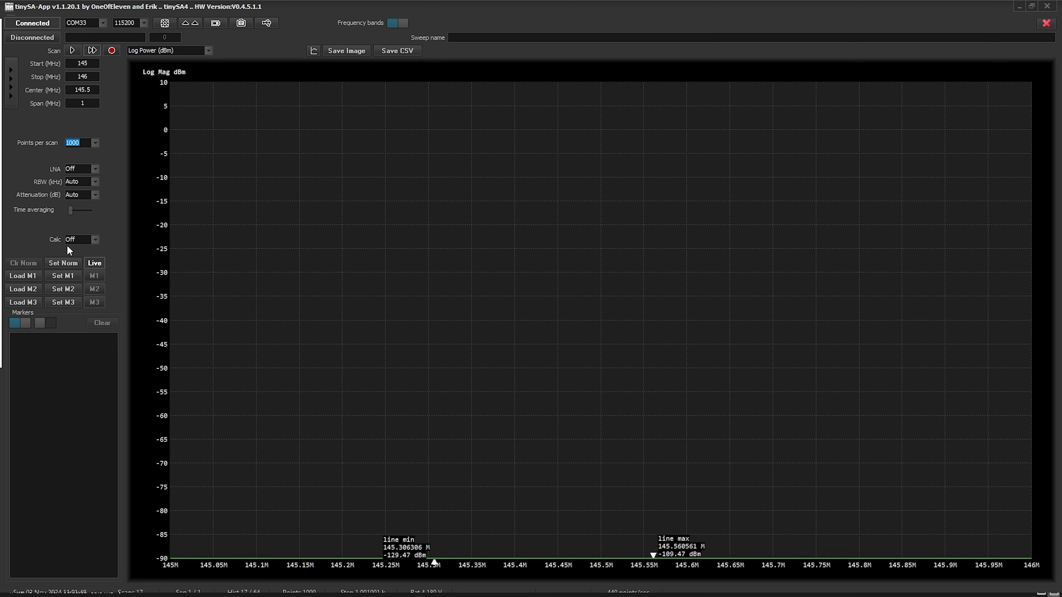
click(91, 241)
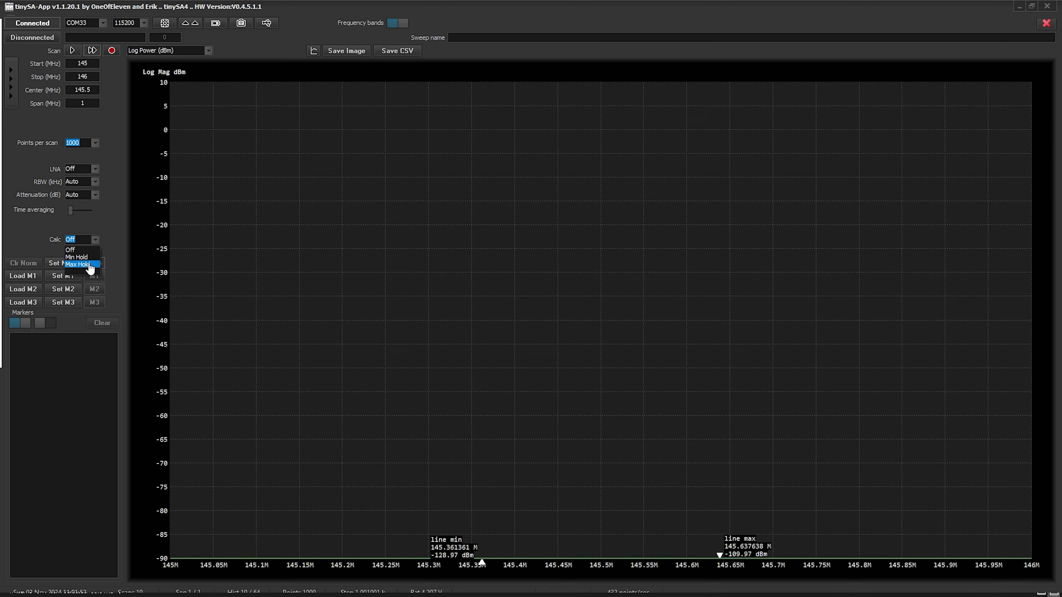
click(90, 264)
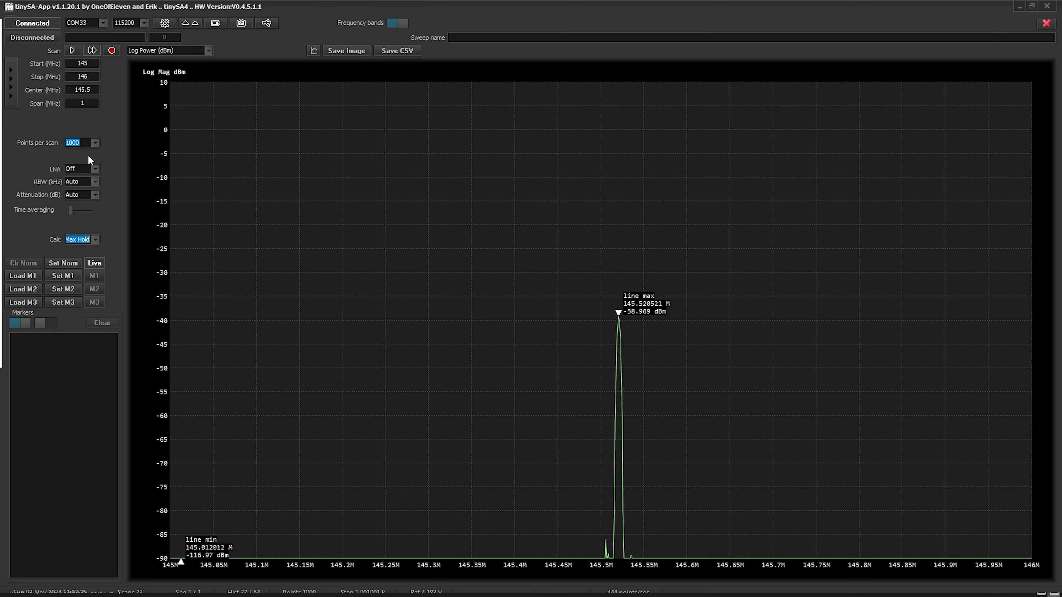
click(96, 239)
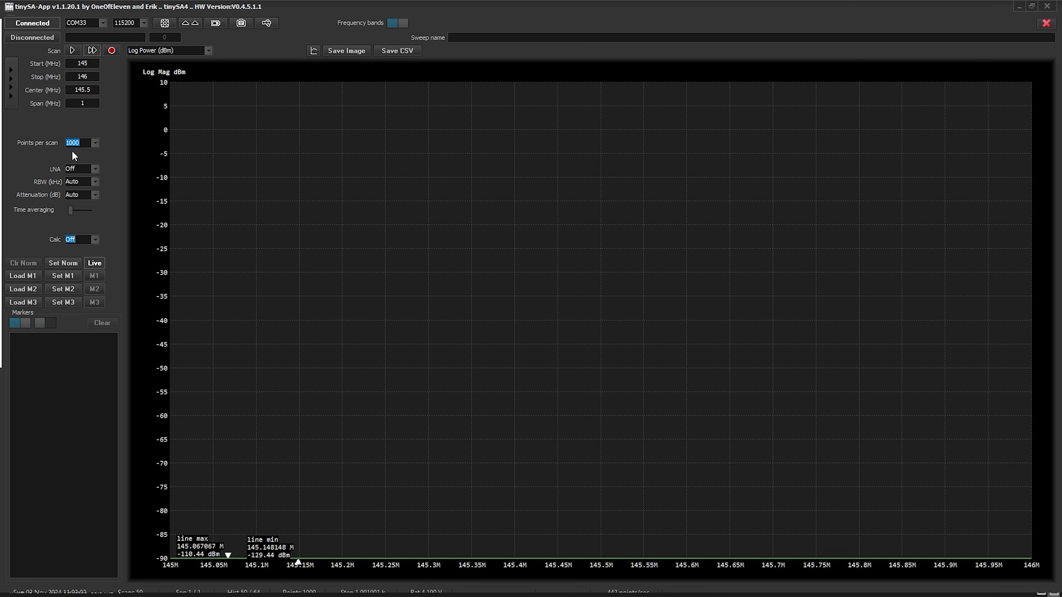
Change points per scan from 1000 to 290 and resume continuous scanning over 145–146 MHz.
click(96, 143)
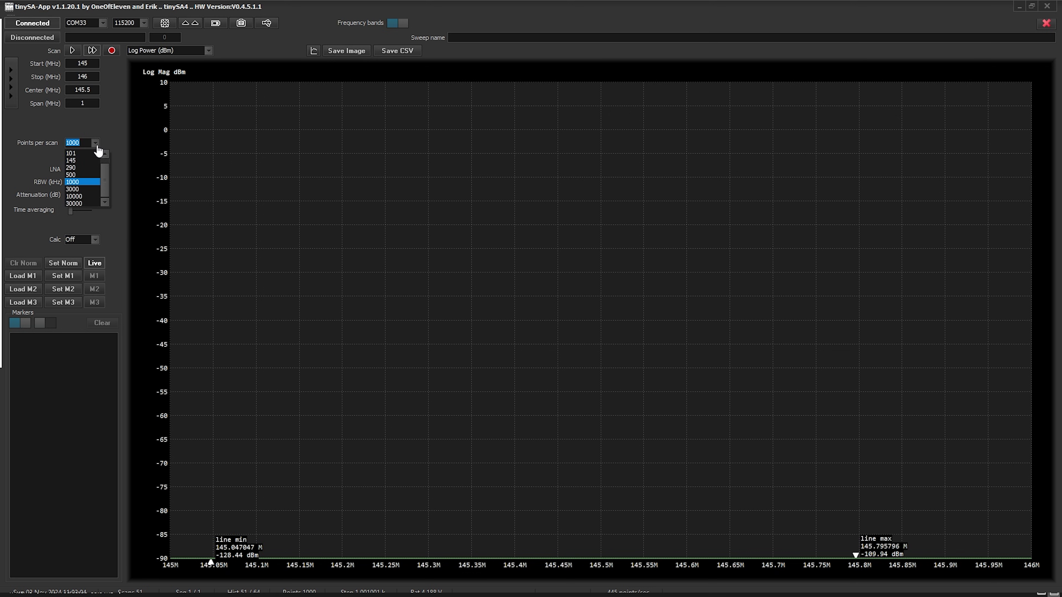
click(83, 168)
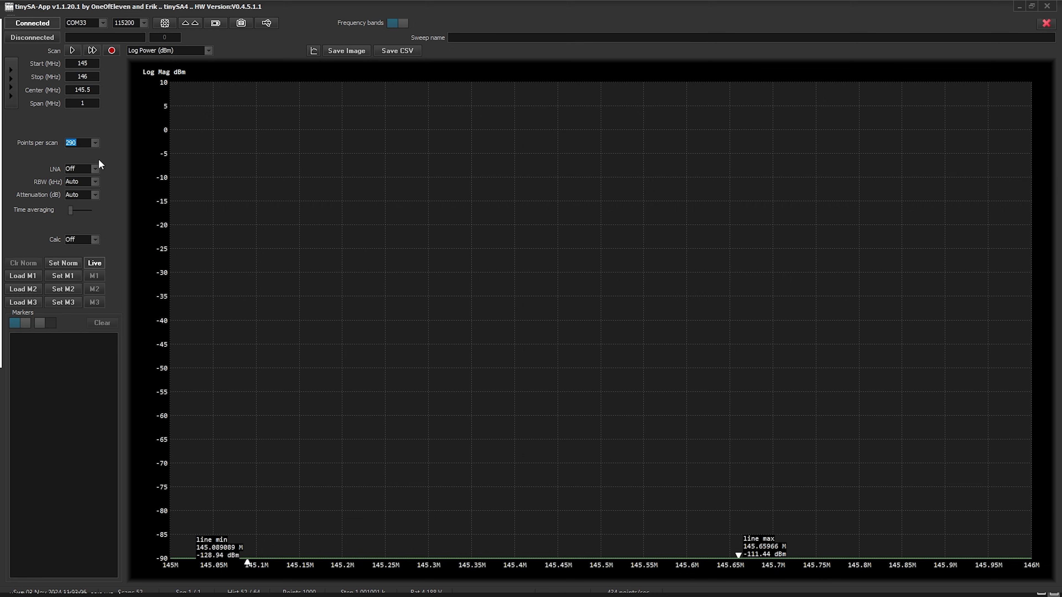
click(93, 57)
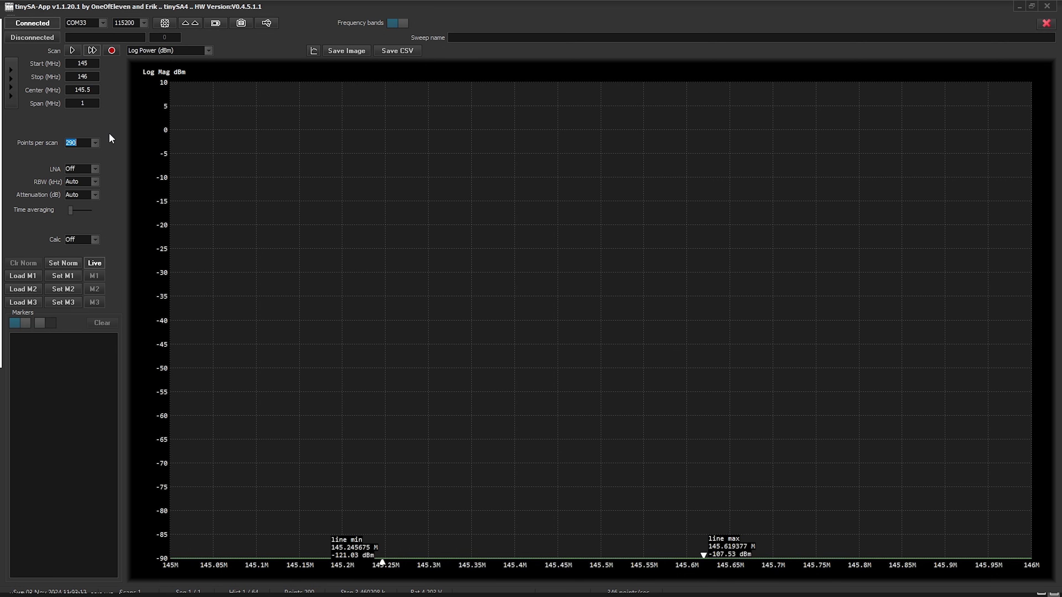